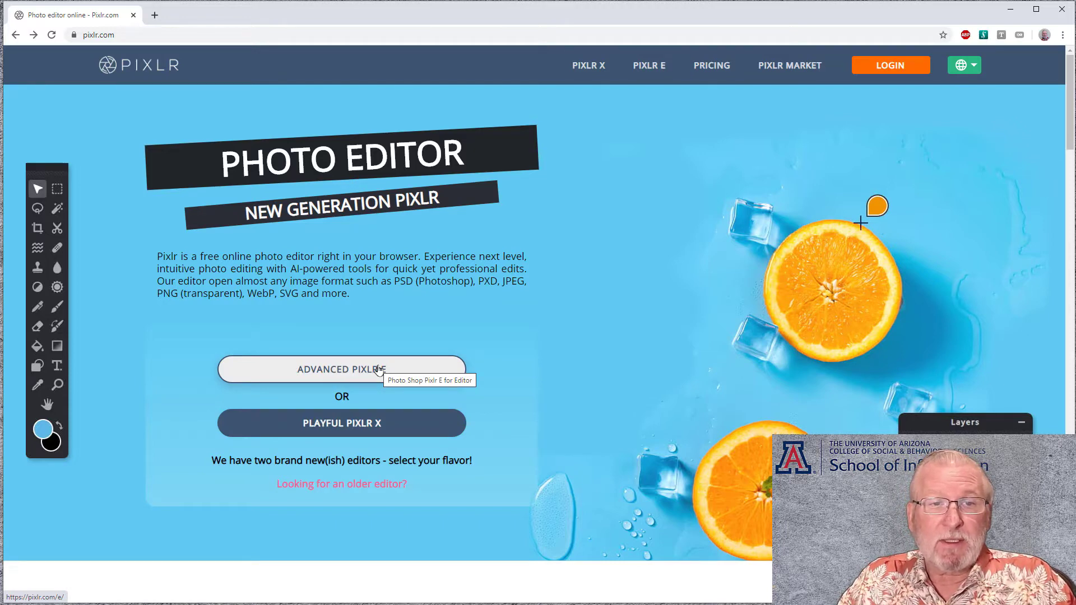
# - Open 20200527_175602.jpg in the advanced Pixlr E editor, pre-resized to Full HD 1920×1080
pyautogui.click(378, 370)
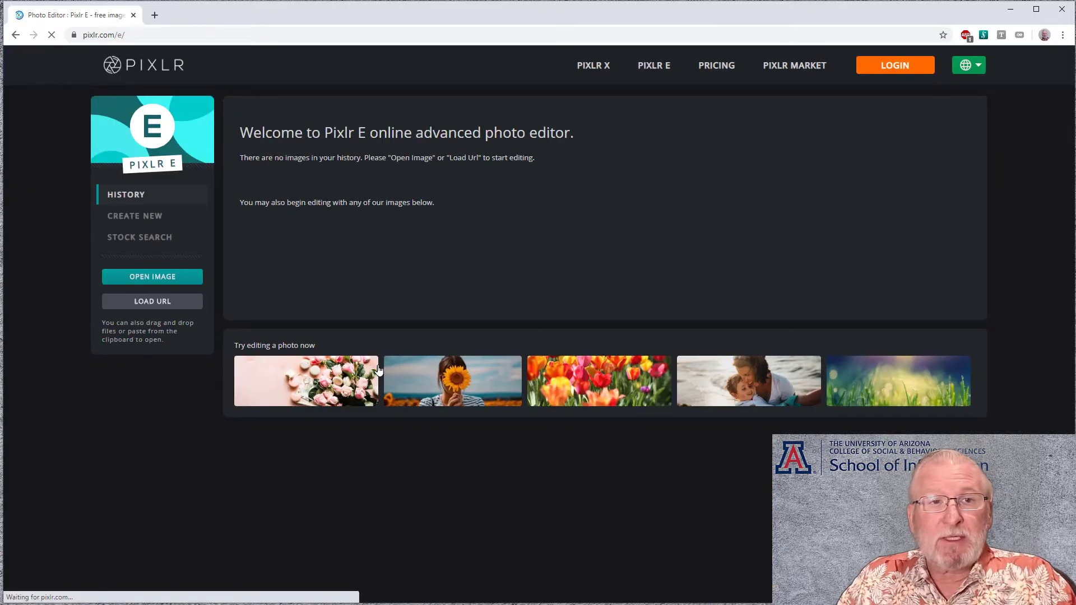
pyautogui.click(171, 277)
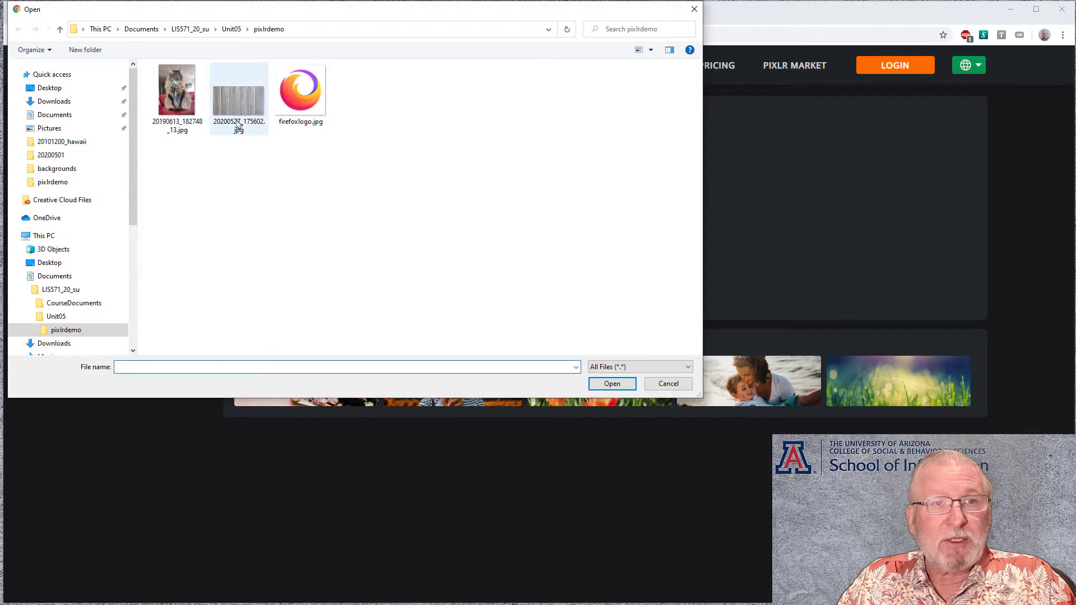
pyautogui.click(236, 103)
pyautogui.click(621, 384)
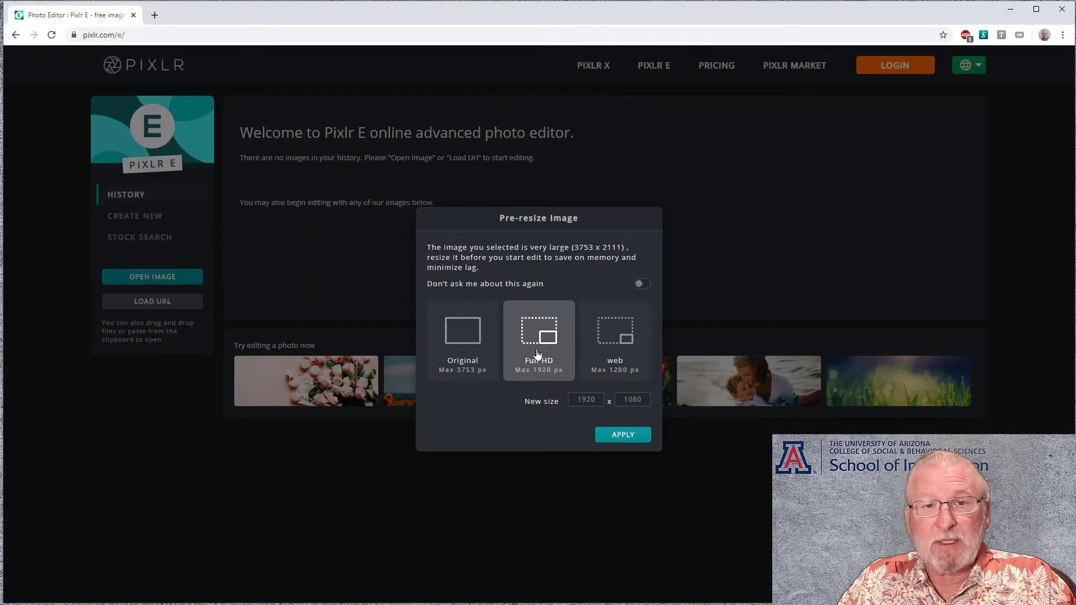
pyautogui.click(622, 435)
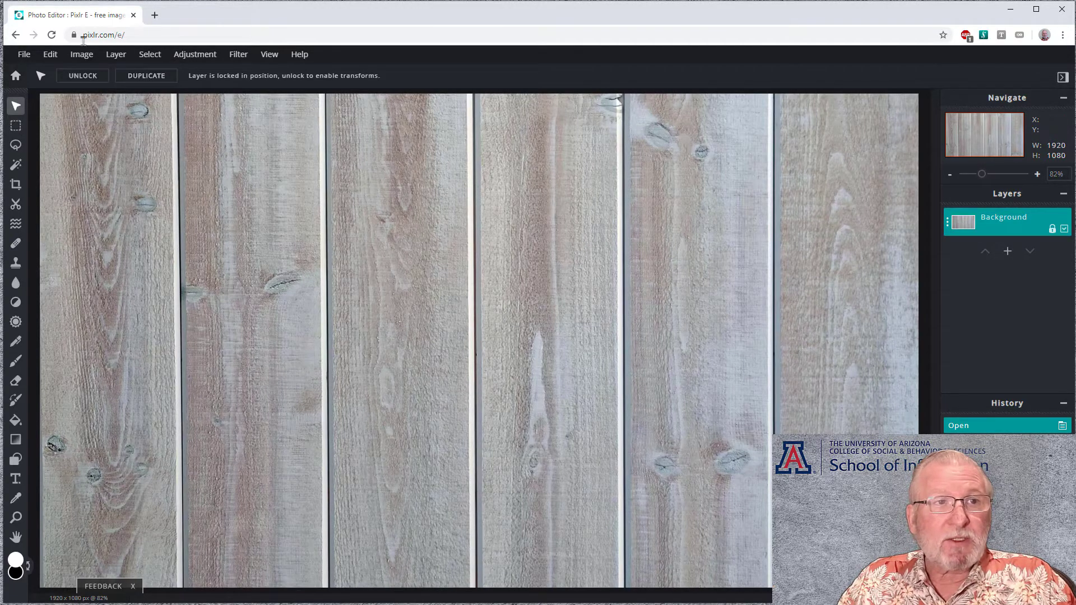
# - Open firefoxlogo.jpg from File > Open image as a second document tab
pyautogui.click(25, 56)
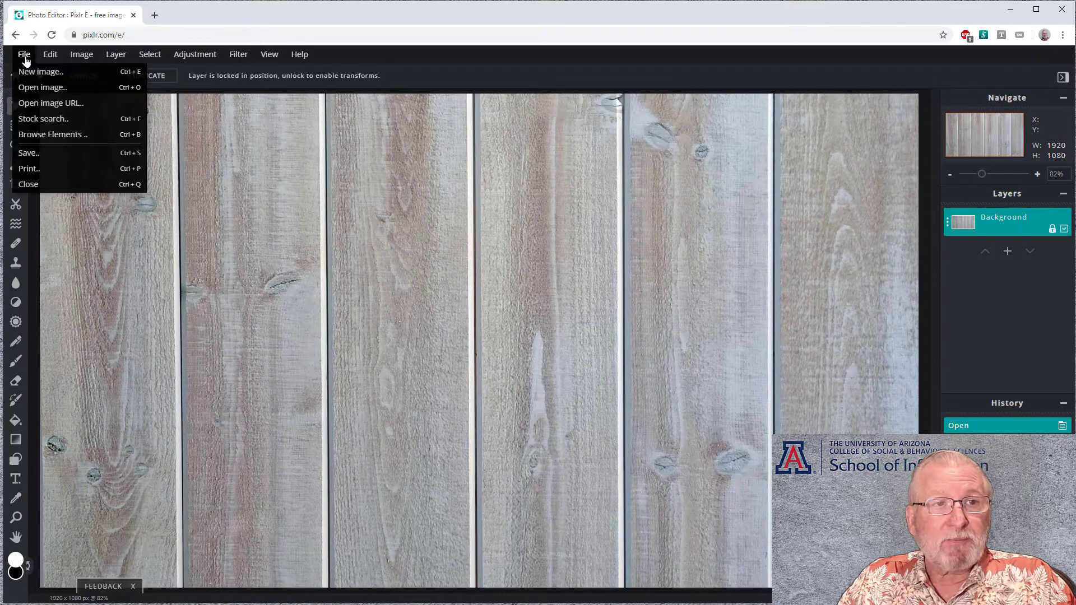
pyautogui.click(39, 87)
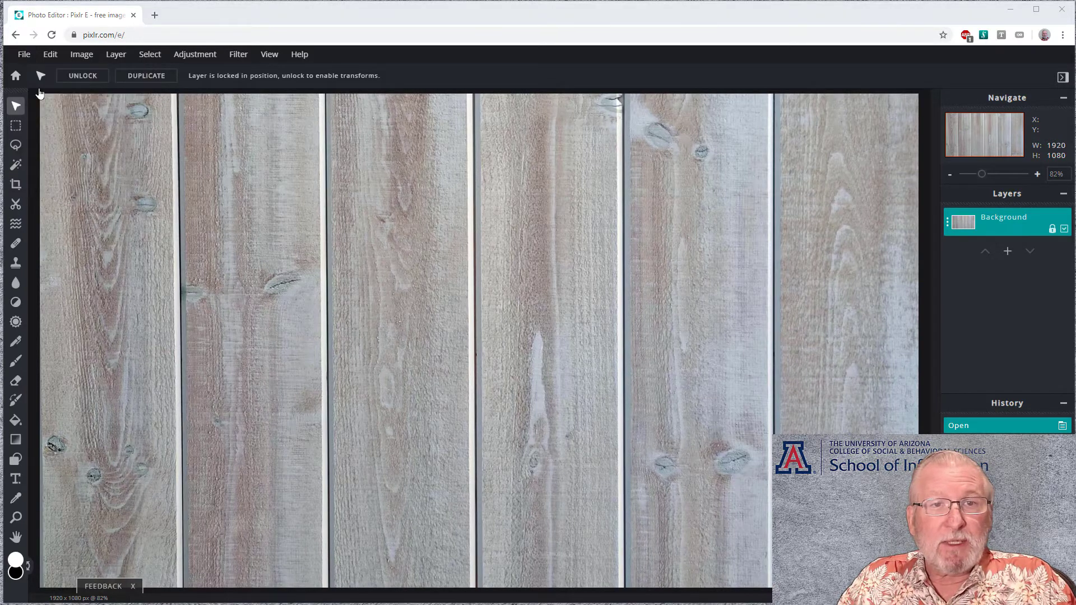
pyautogui.click(317, 101)
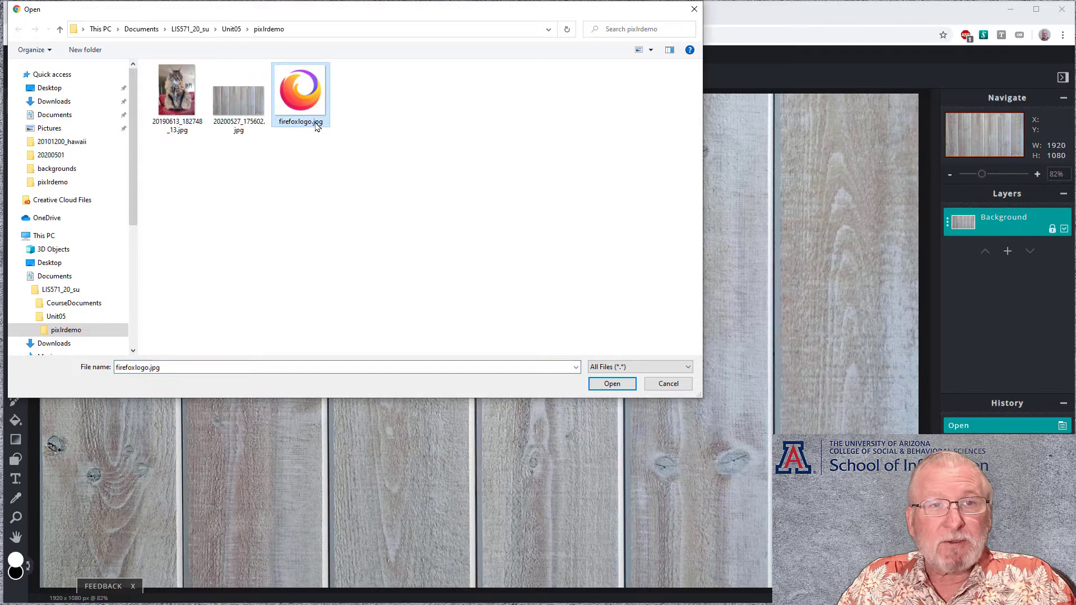
pyautogui.click(631, 386)
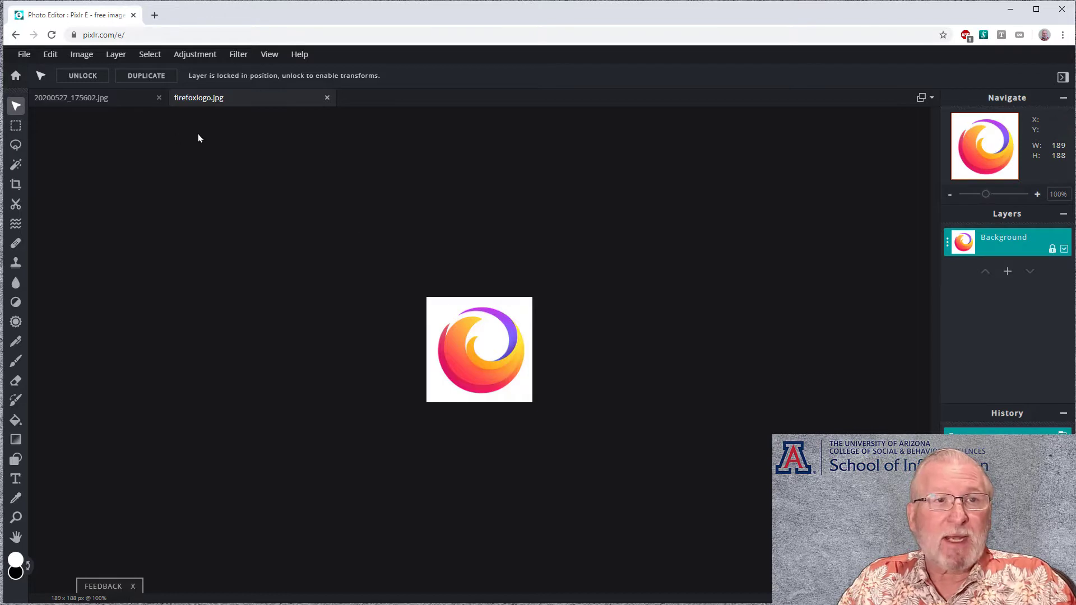
pyautogui.click(150, 56)
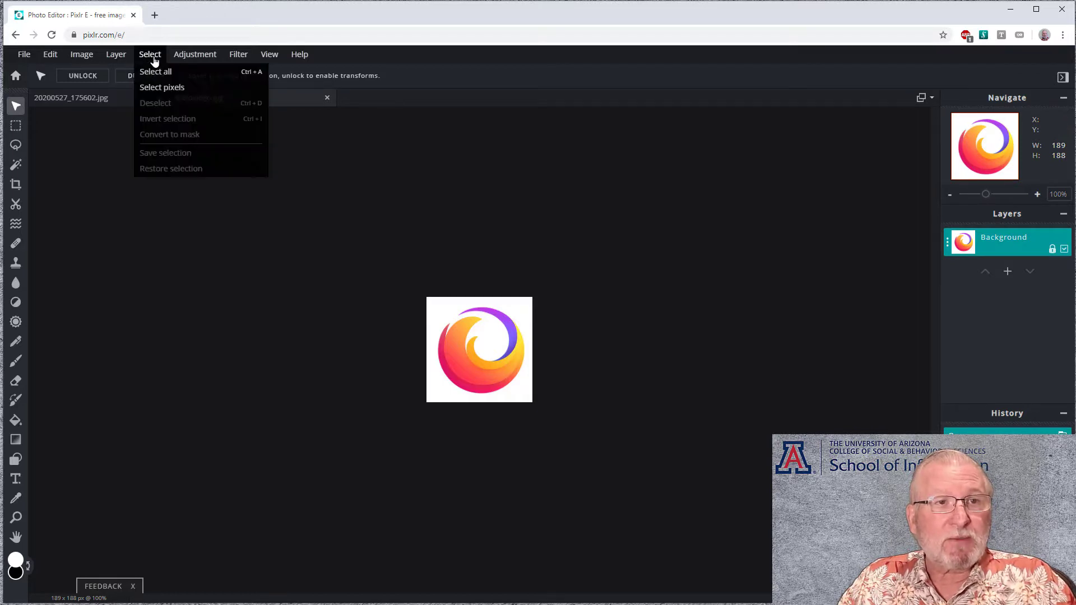
pyautogui.click(158, 72)
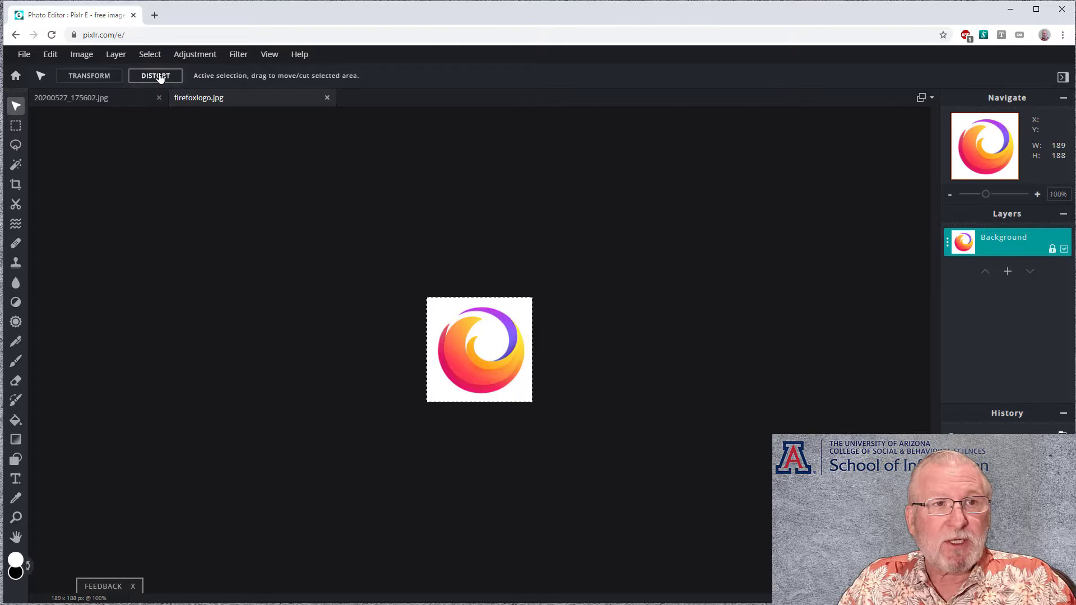
pyautogui.click(50, 54)
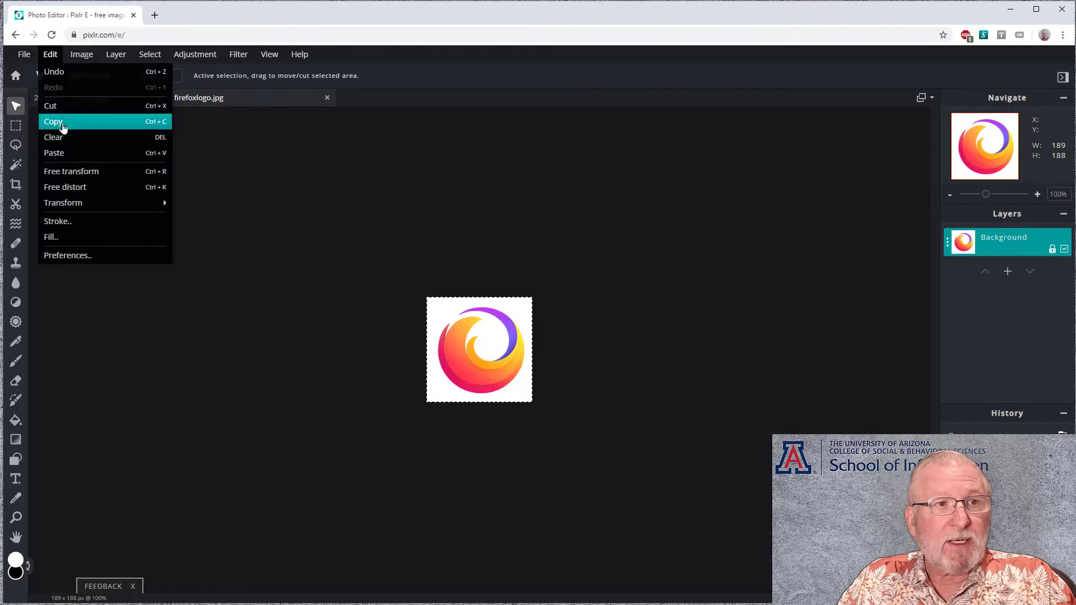
pyautogui.click(63, 122)
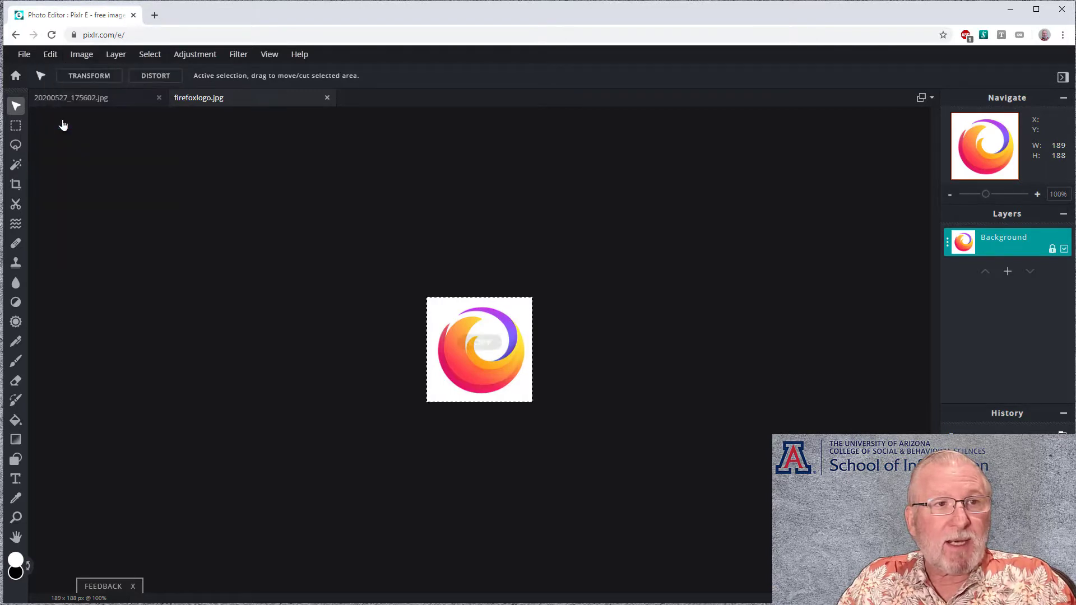
pyautogui.click(101, 104)
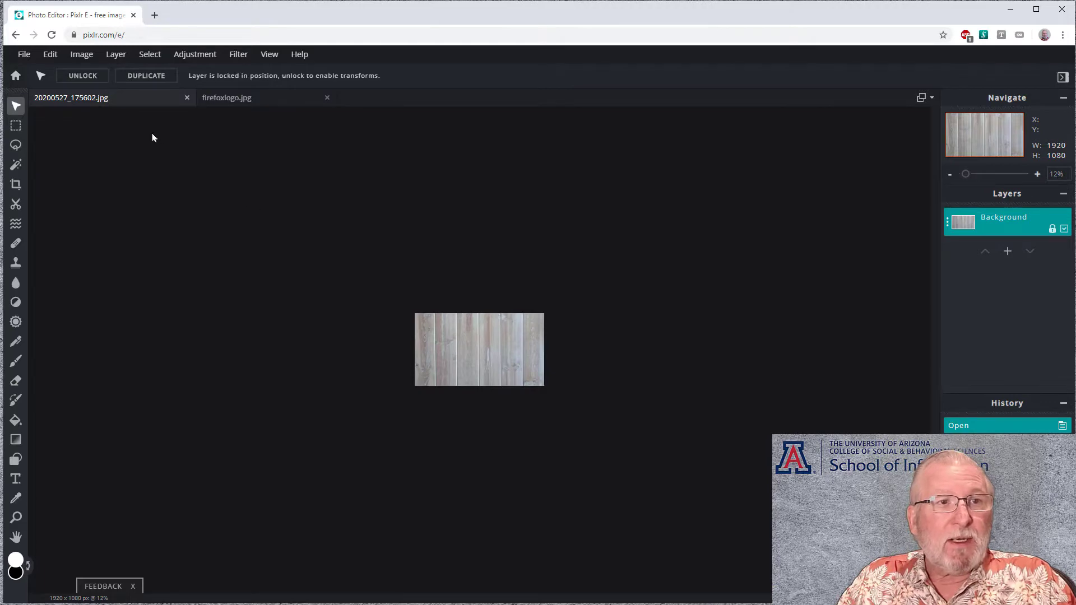
pyautogui.click(51, 55)
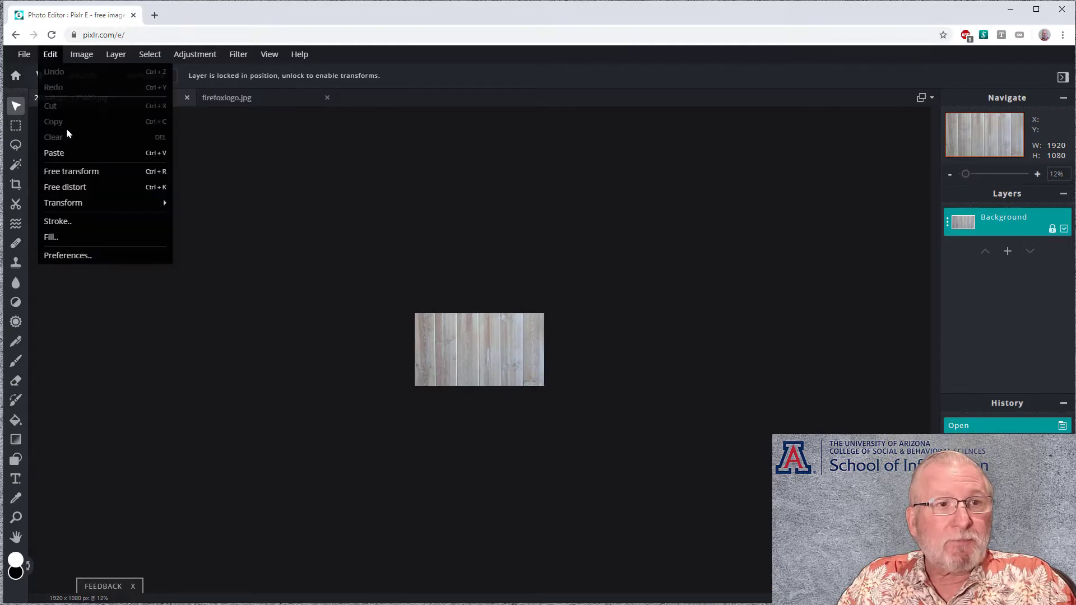
pyautogui.click(56, 155)
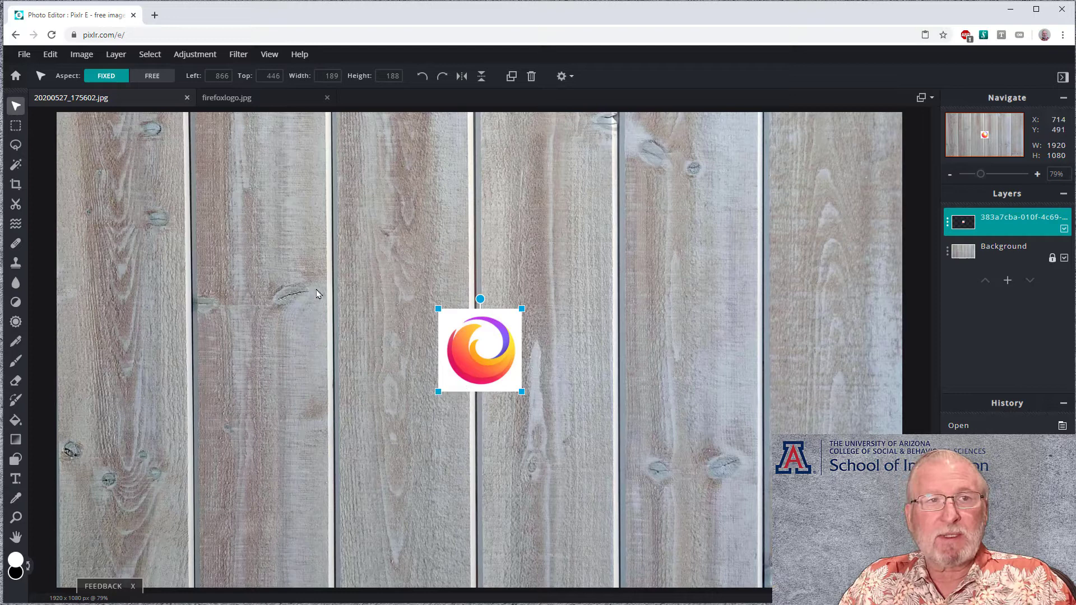
pyautogui.click(49, 62)
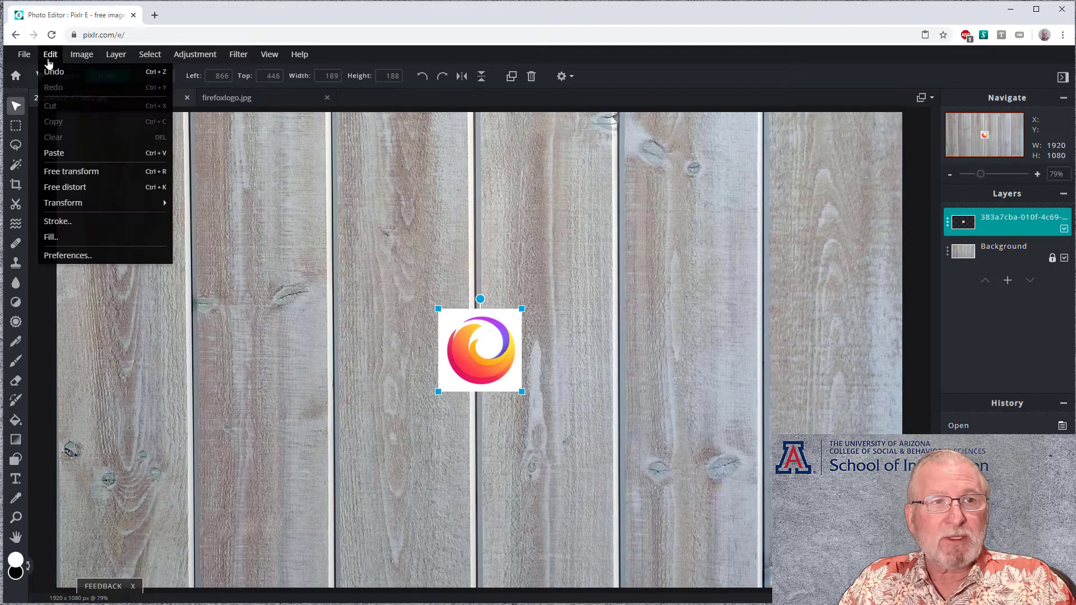
pyautogui.click(62, 70)
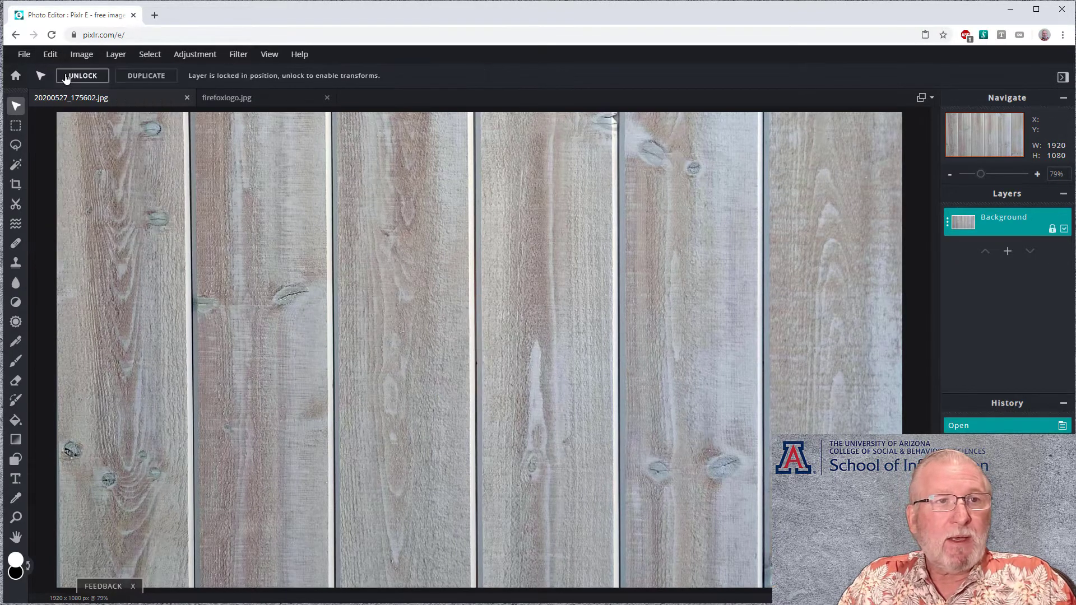
pyautogui.click(235, 104)
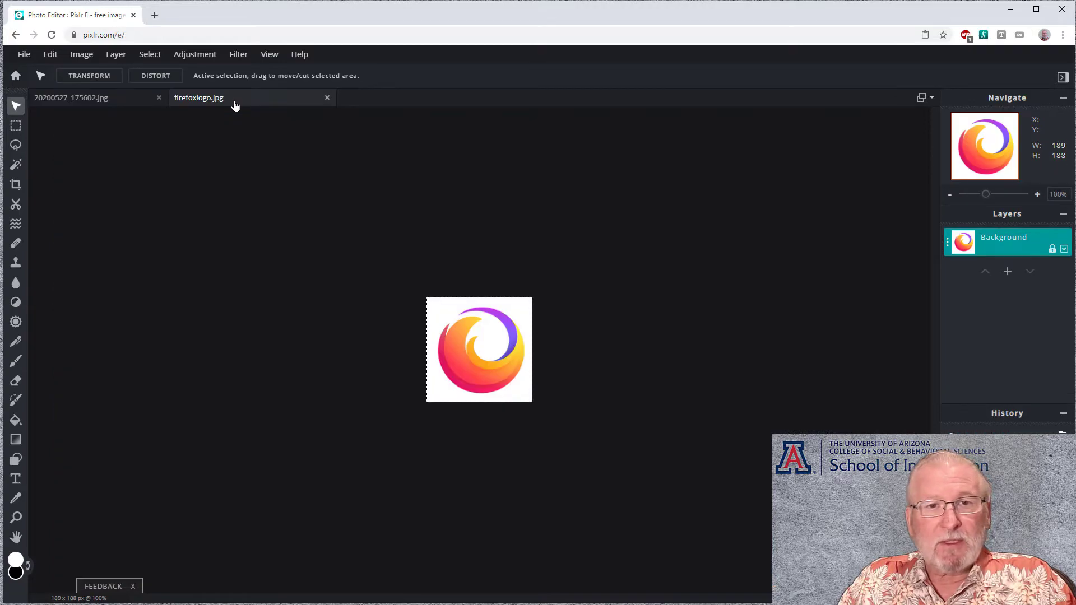
pyautogui.click(50, 56)
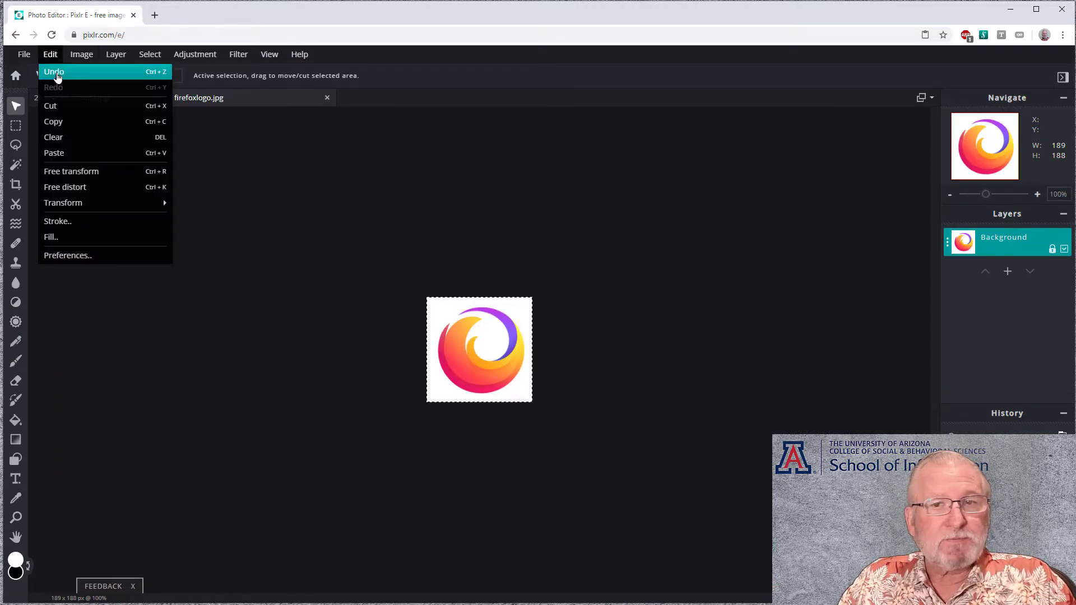
pyautogui.click(56, 72)
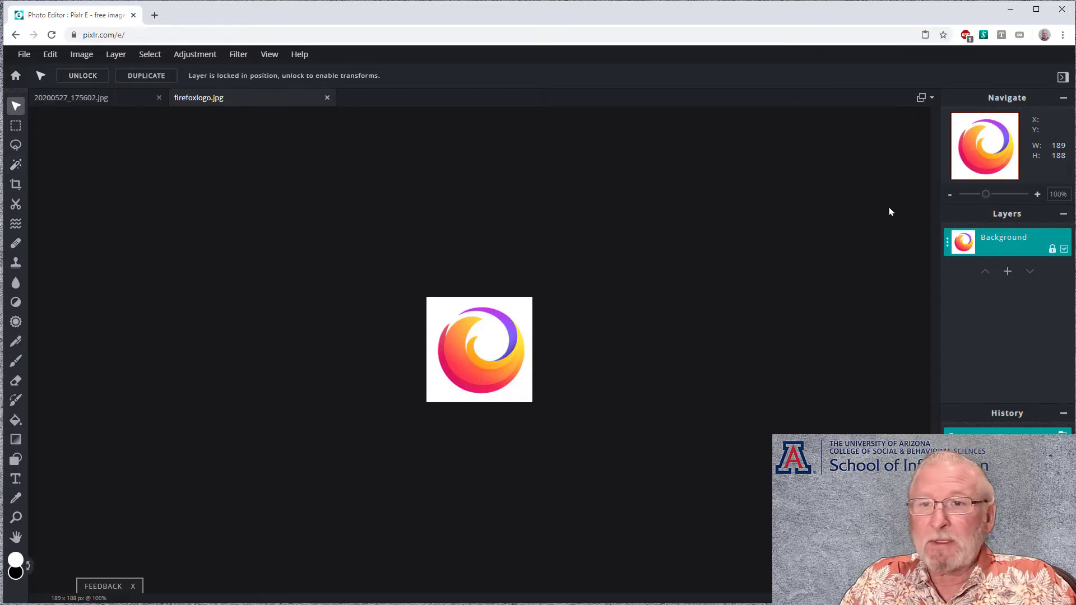
# - Unlock the layer, magic-wand the white background, invert the selection, and copy the logo
pyautogui.click(1053, 250)
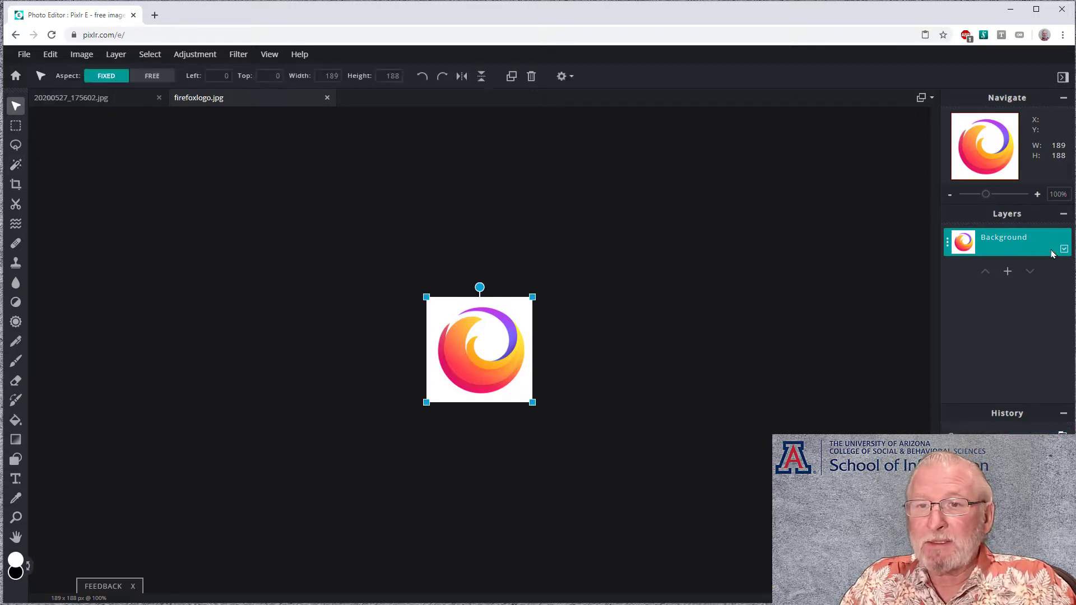
pyautogui.click(17, 164)
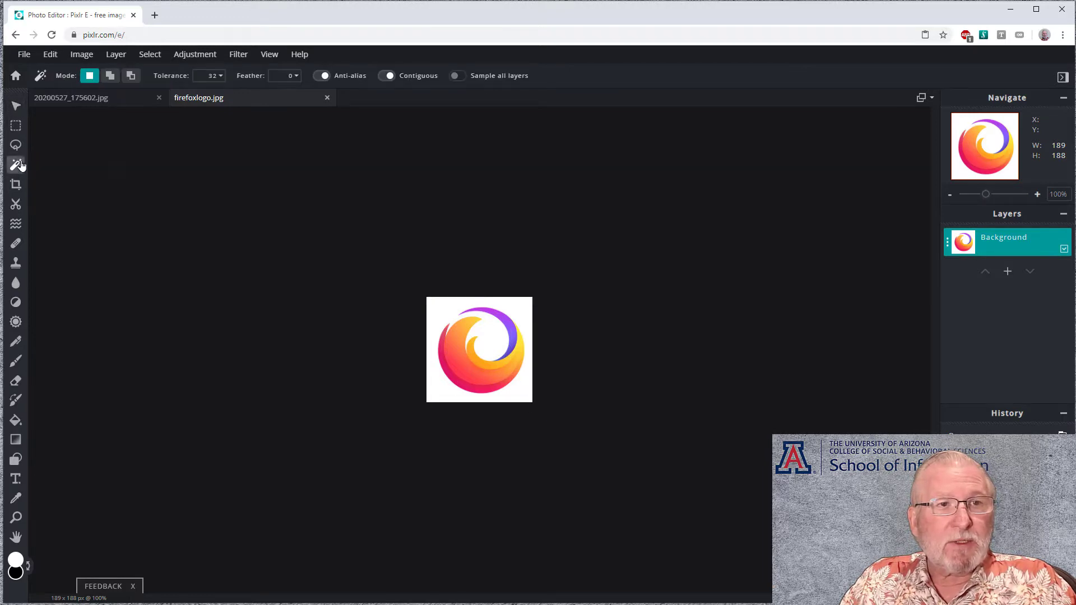
pyautogui.click(437, 307)
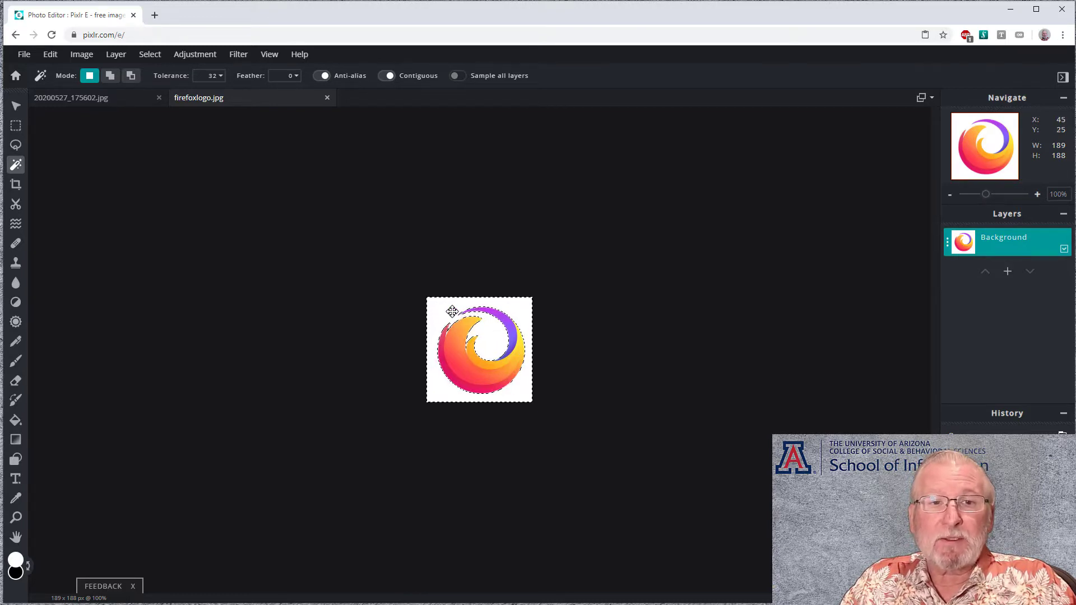
pyautogui.click(151, 54)
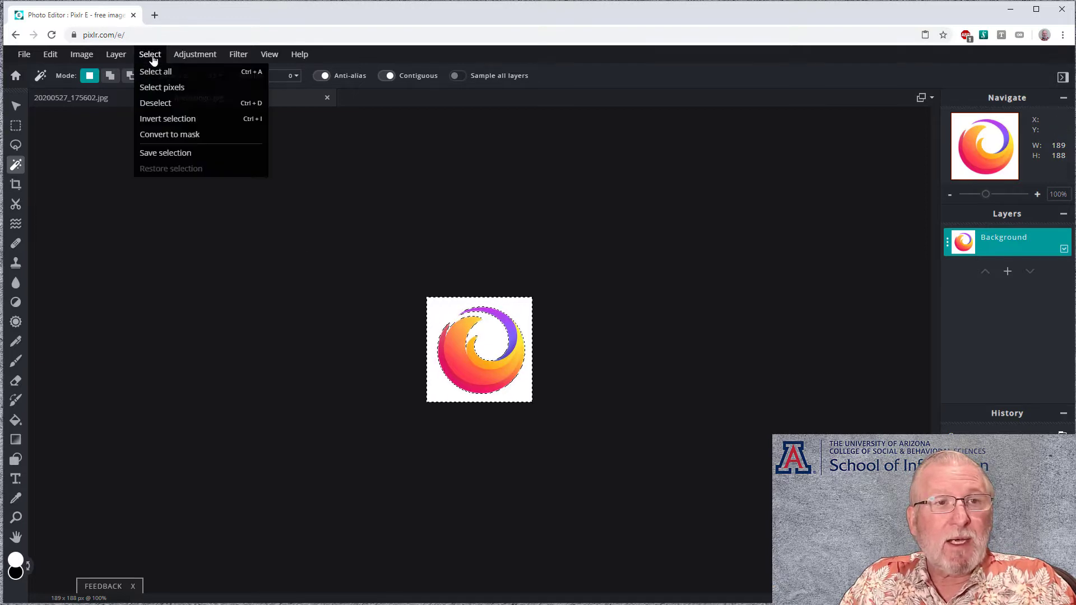
pyautogui.click(168, 119)
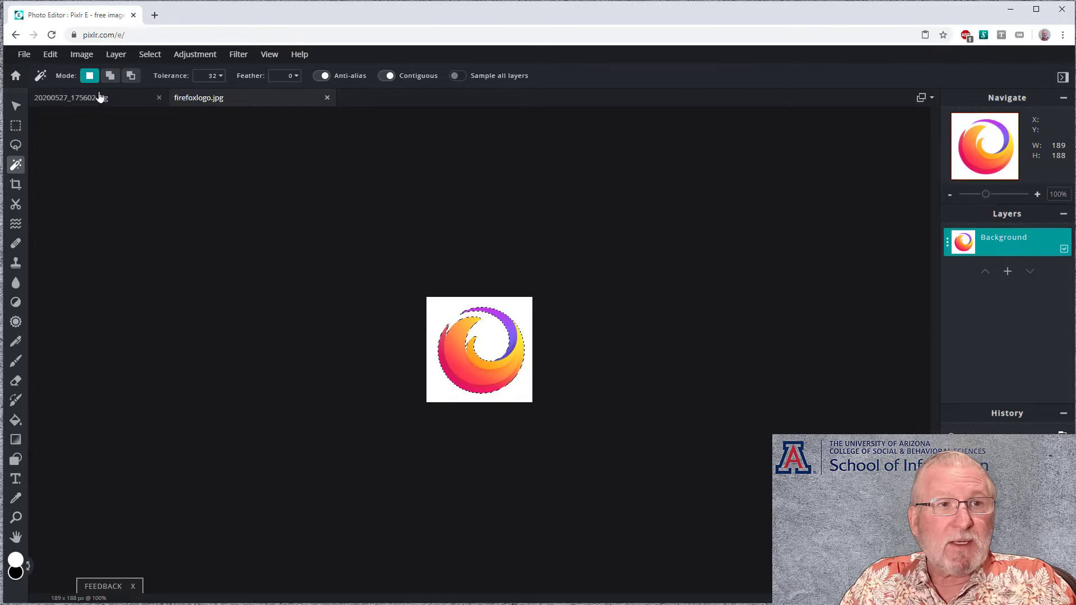
pyautogui.click(51, 55)
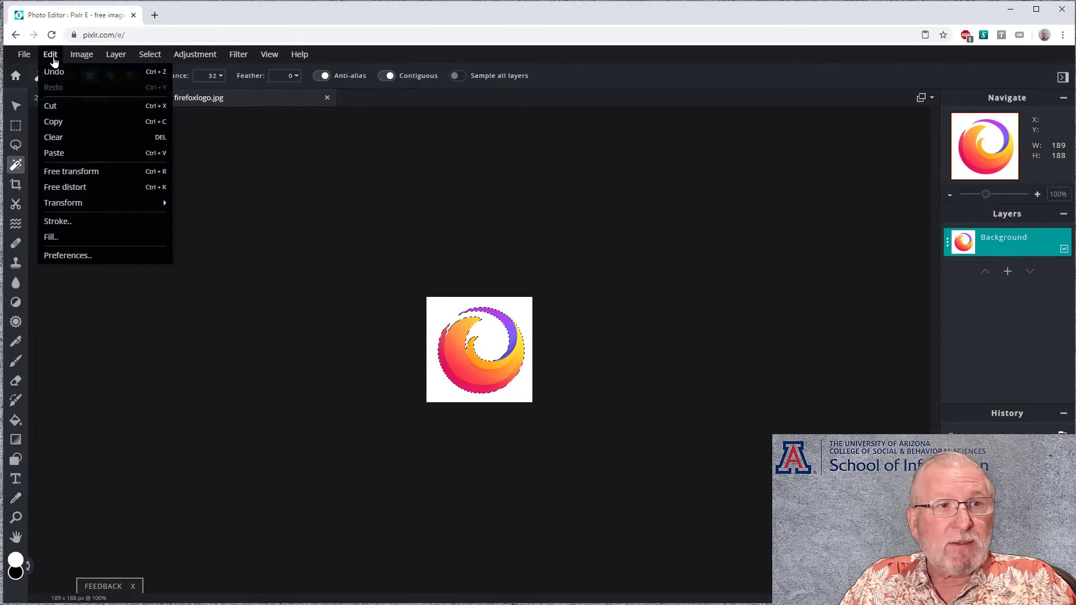
pyautogui.click(60, 123)
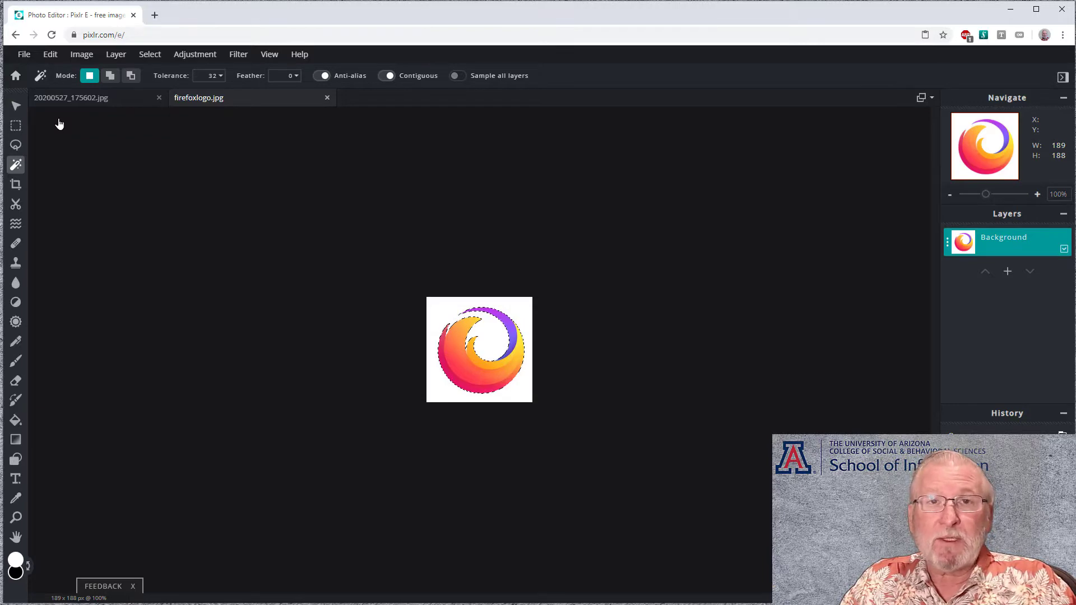
# - Create a new transparent image with width 300, height 300, named firefoxlogopng
pyautogui.click(26, 55)
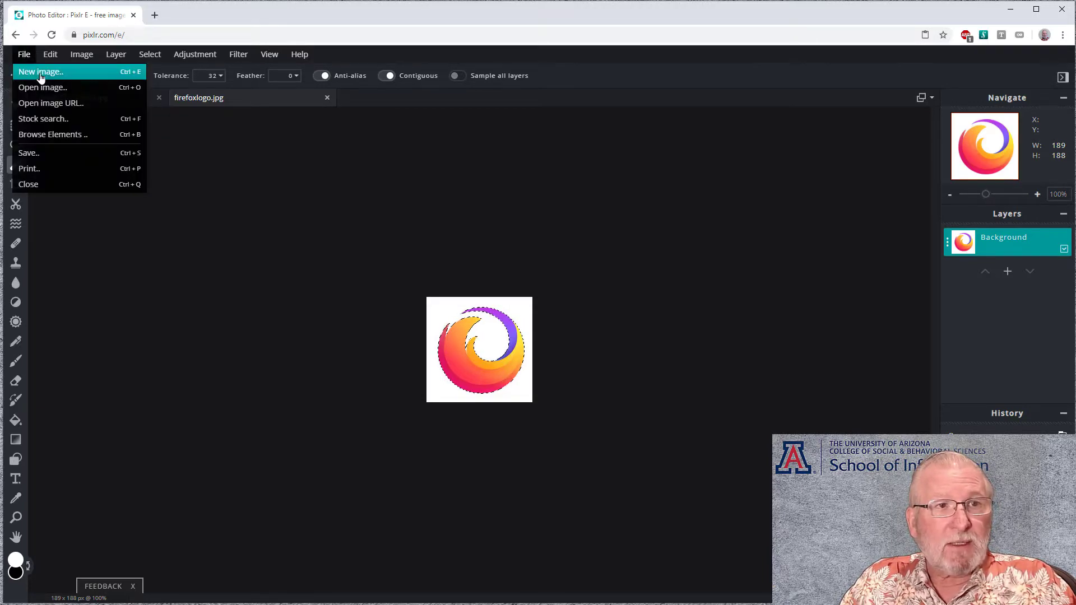
pyautogui.click(38, 73)
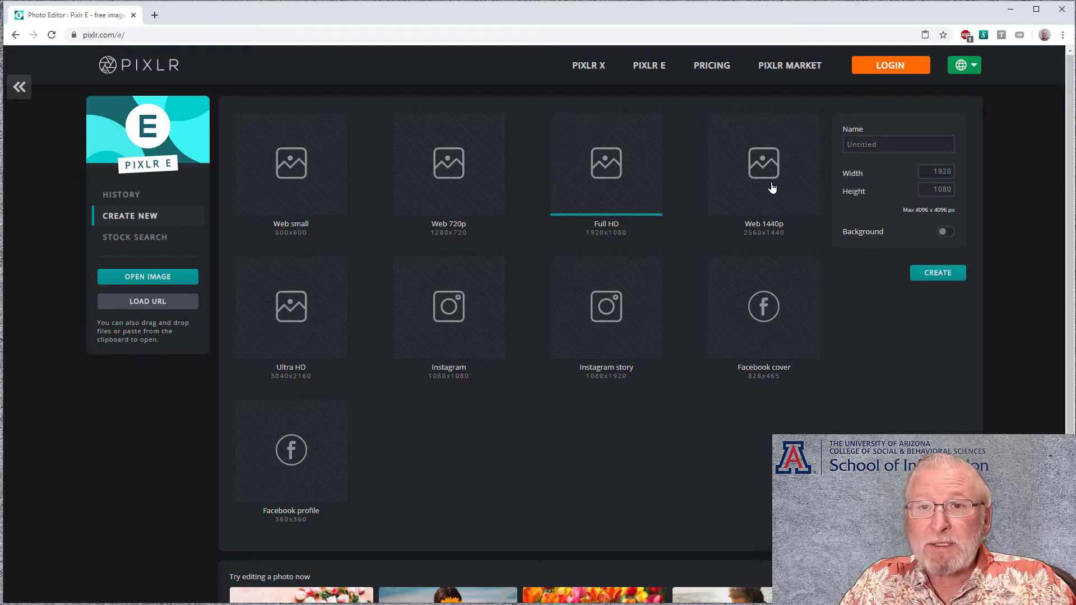
pyautogui.doubleClick(930, 171)
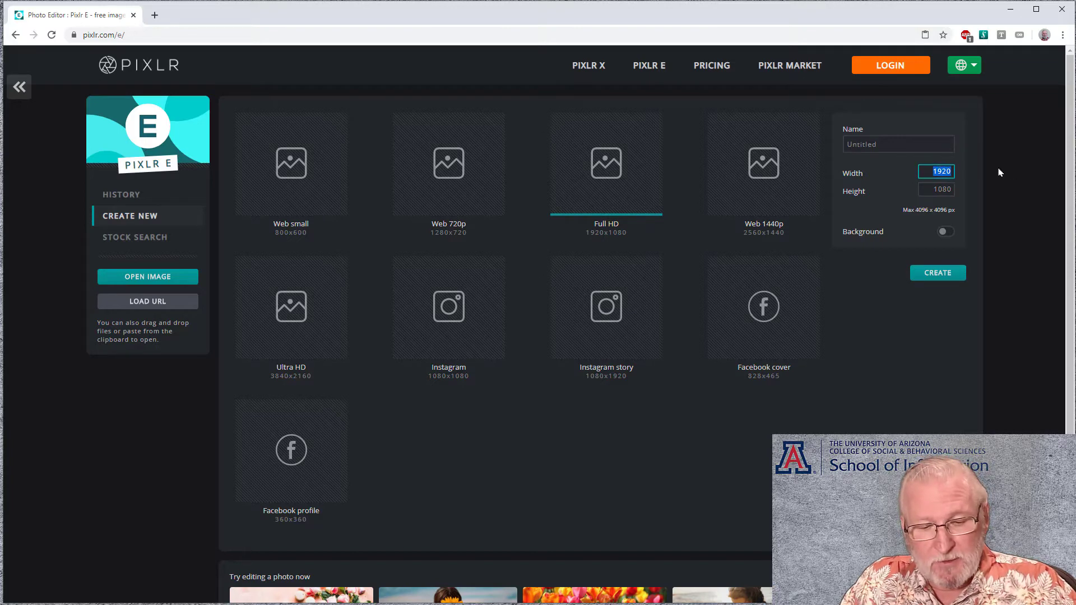
pyautogui.write('300')
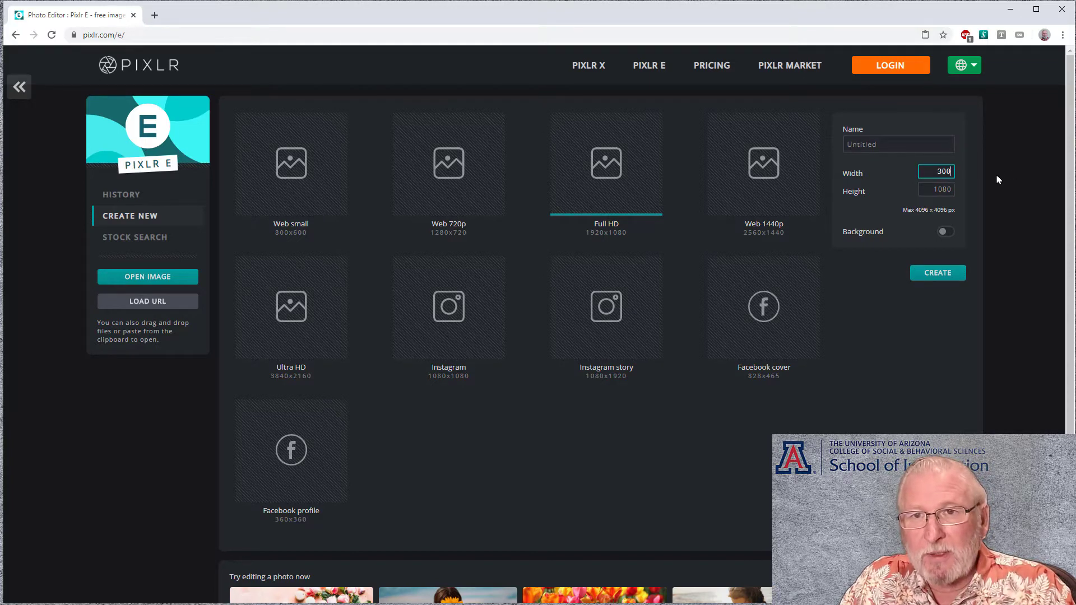
pyautogui.moveTo(931, 188); pyautogui.dragTo(943, 187)
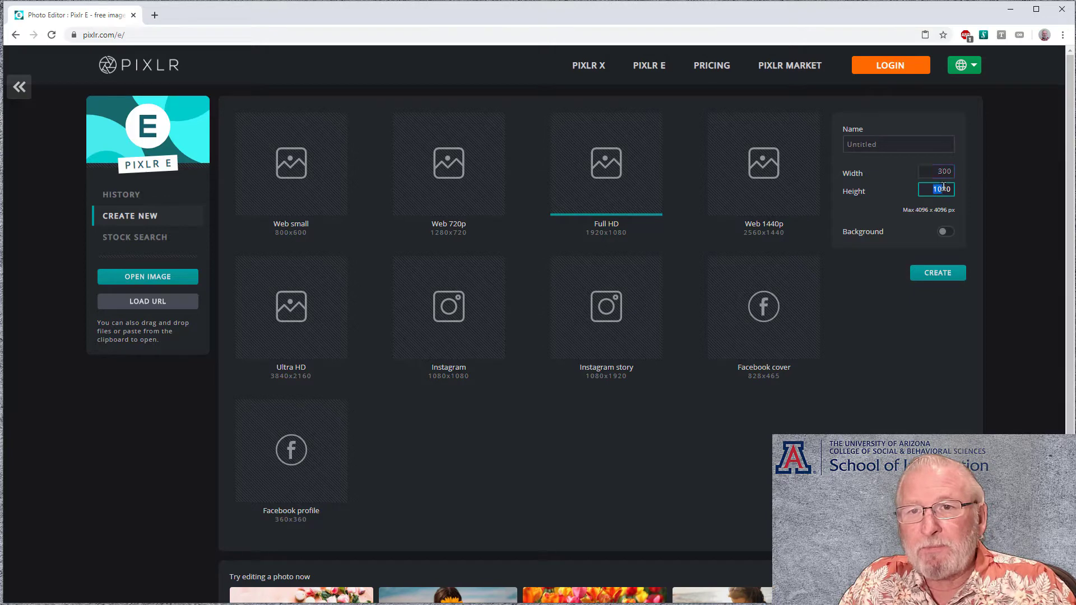
pyautogui.write('3')
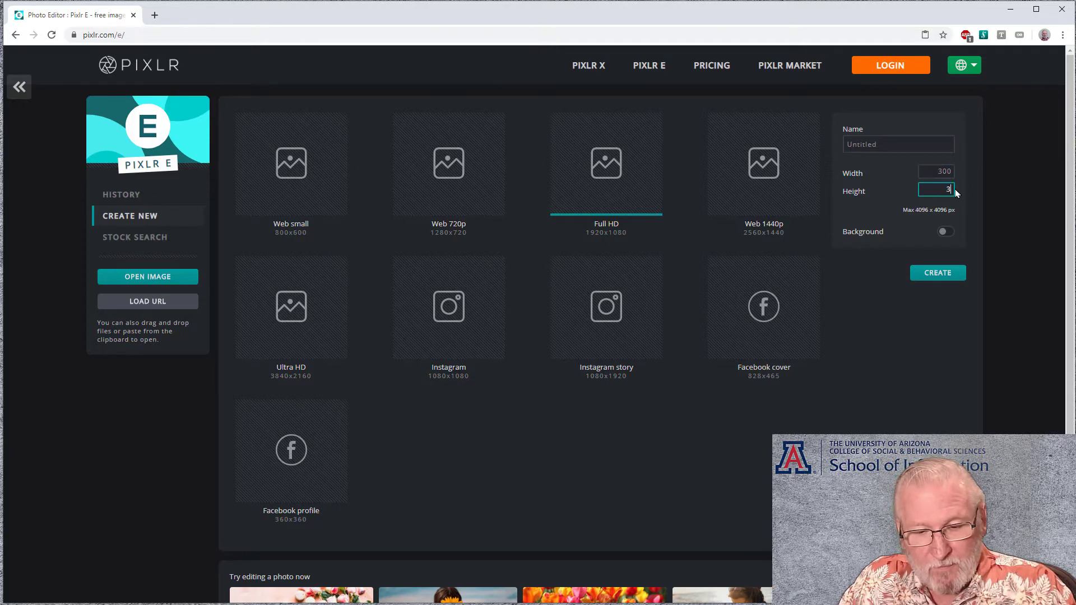
pyautogui.write('00')
pyautogui.click(877, 143)
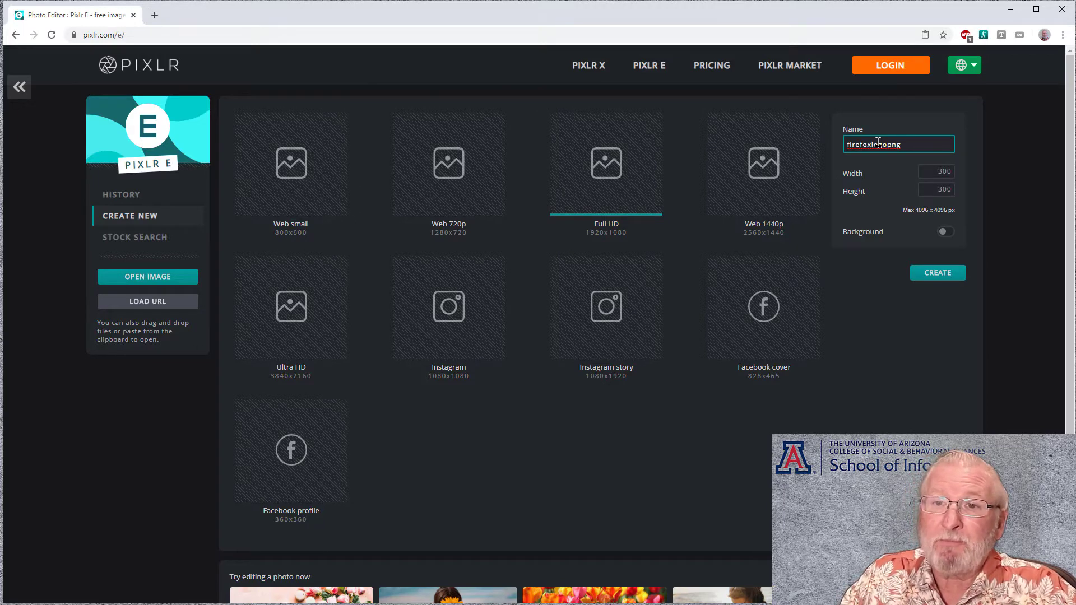
pyautogui.click(938, 274)
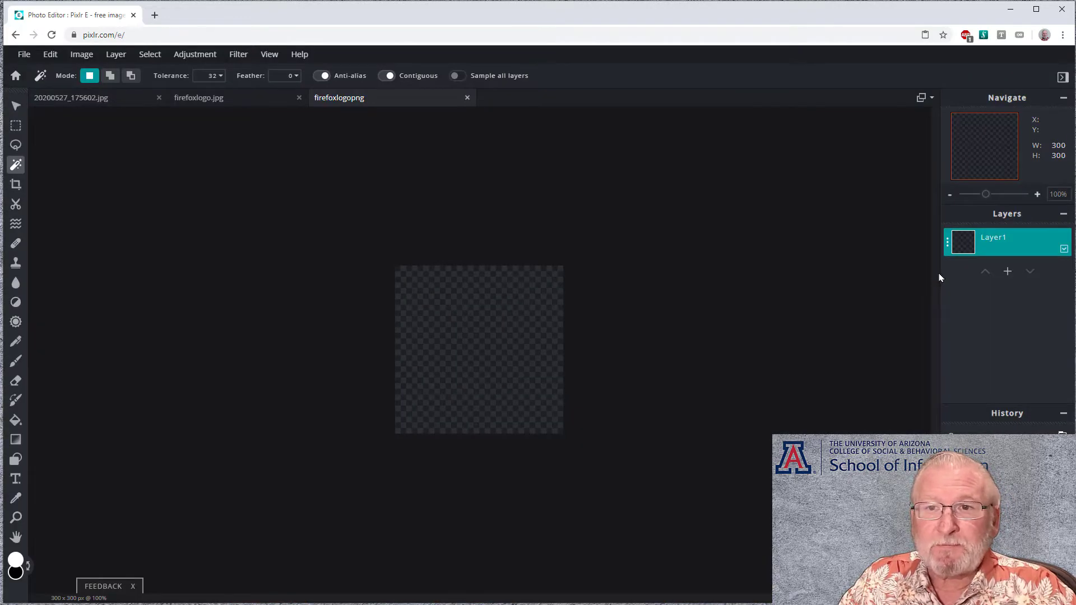
# - Paste the Firefox logo as a new layer, then bring up the PNG save options
pyautogui.click(49, 55)
pyautogui.click(67, 156)
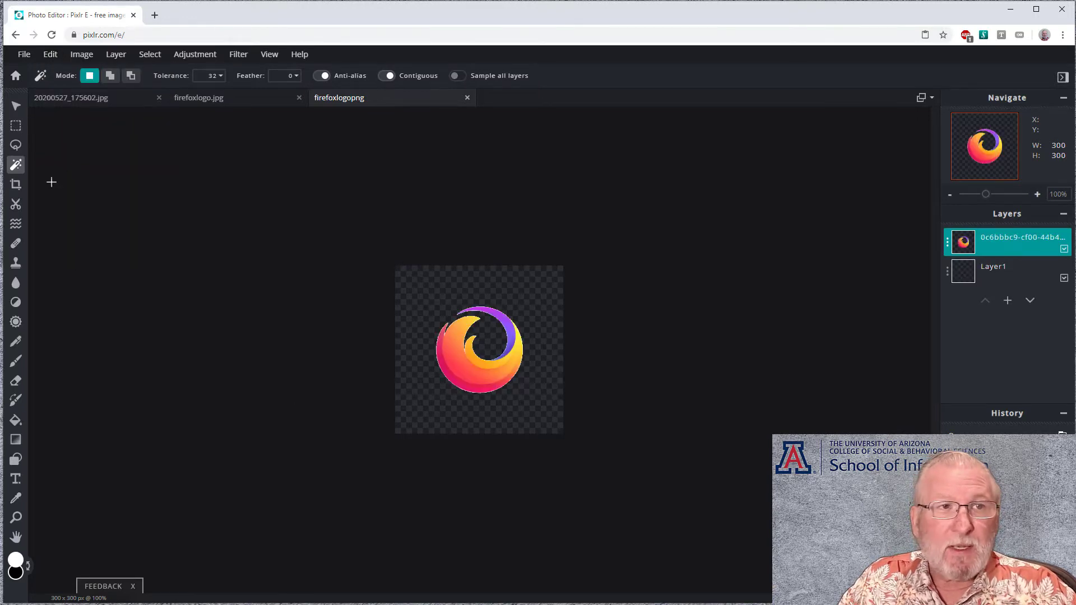
pyautogui.click(30, 55)
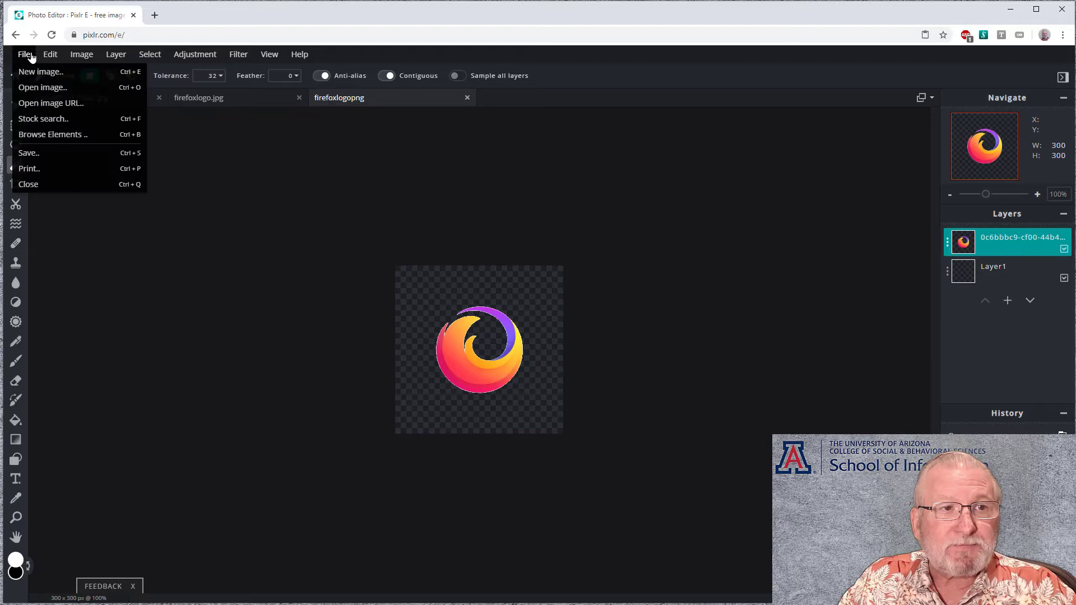
pyautogui.click(24, 141)
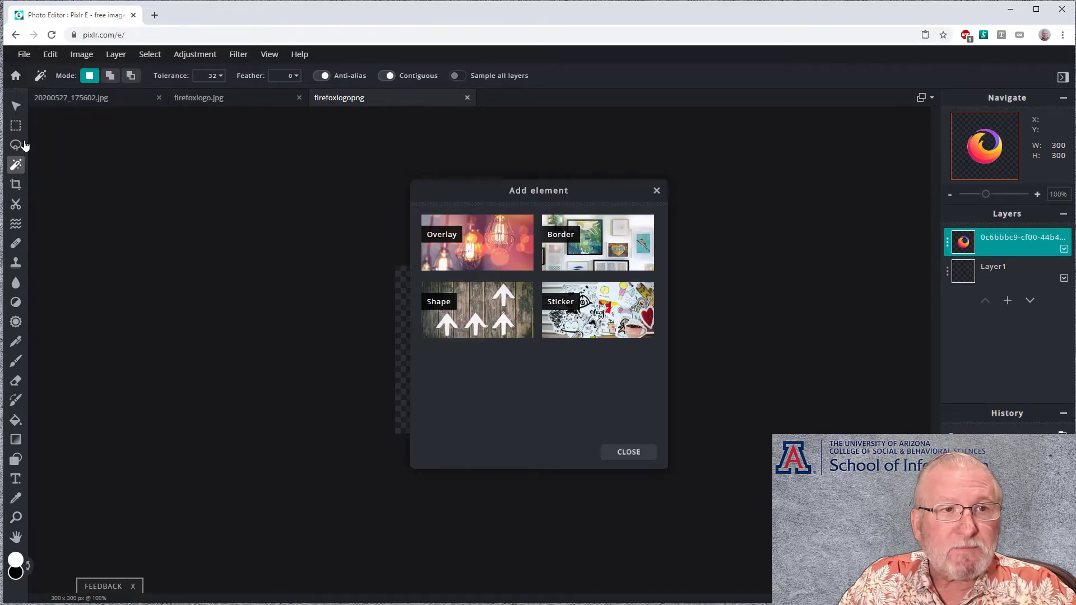
pyautogui.click(648, 456)
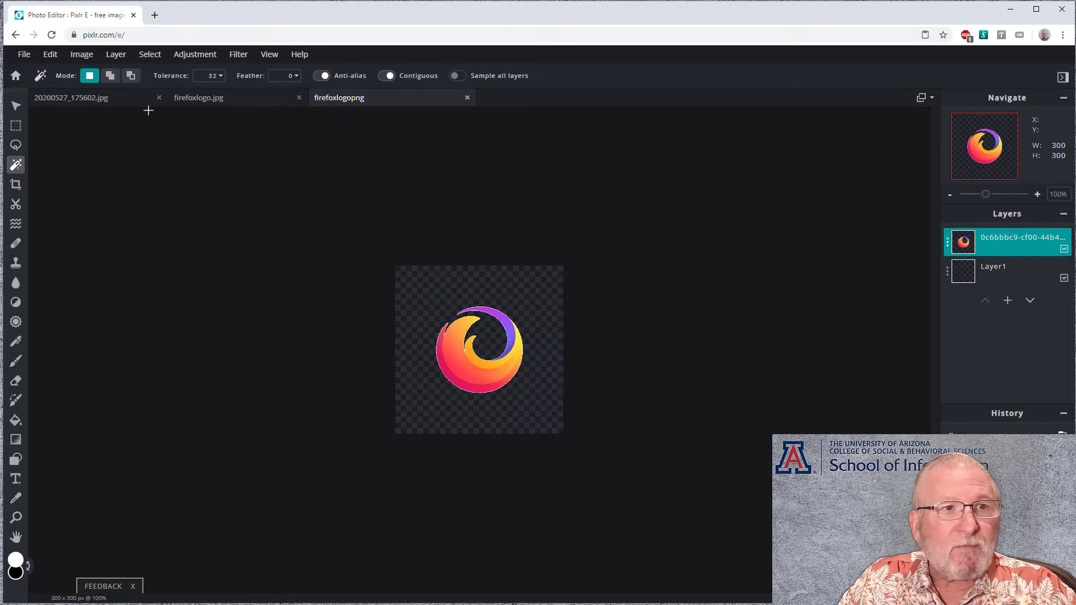
pyautogui.click(23, 54)
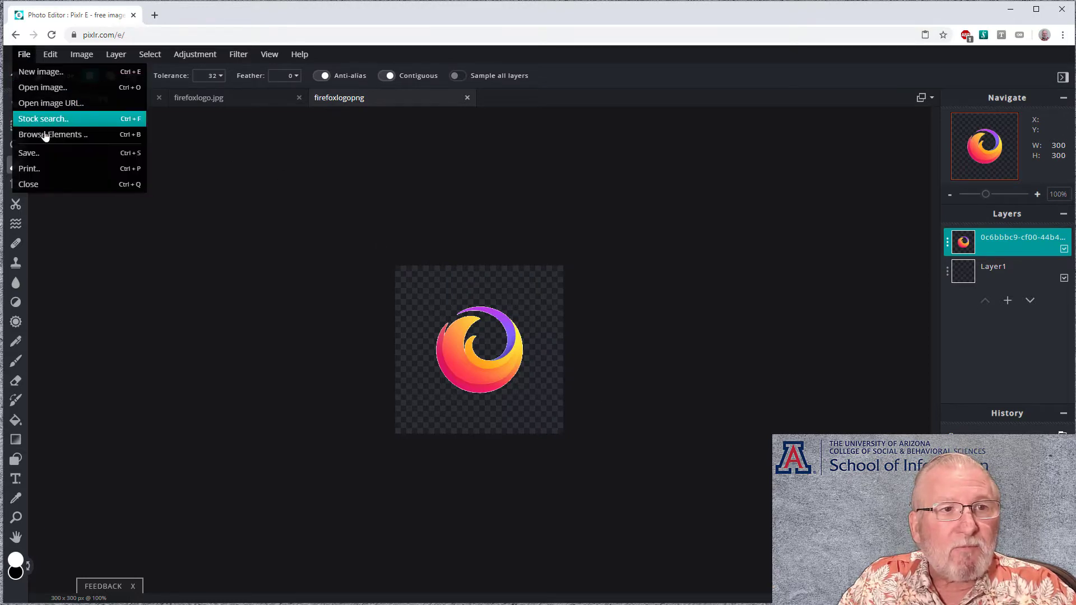
pyautogui.click(43, 154)
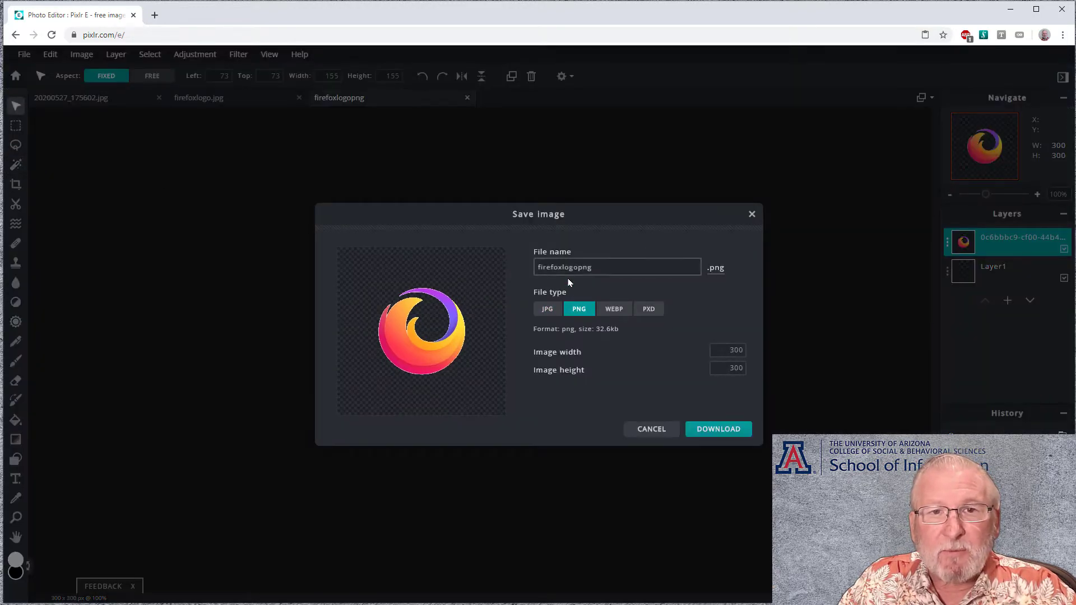
# - Download firefoxlogopng.png into the pixlrdemo folder
pyautogui.click(720, 430)
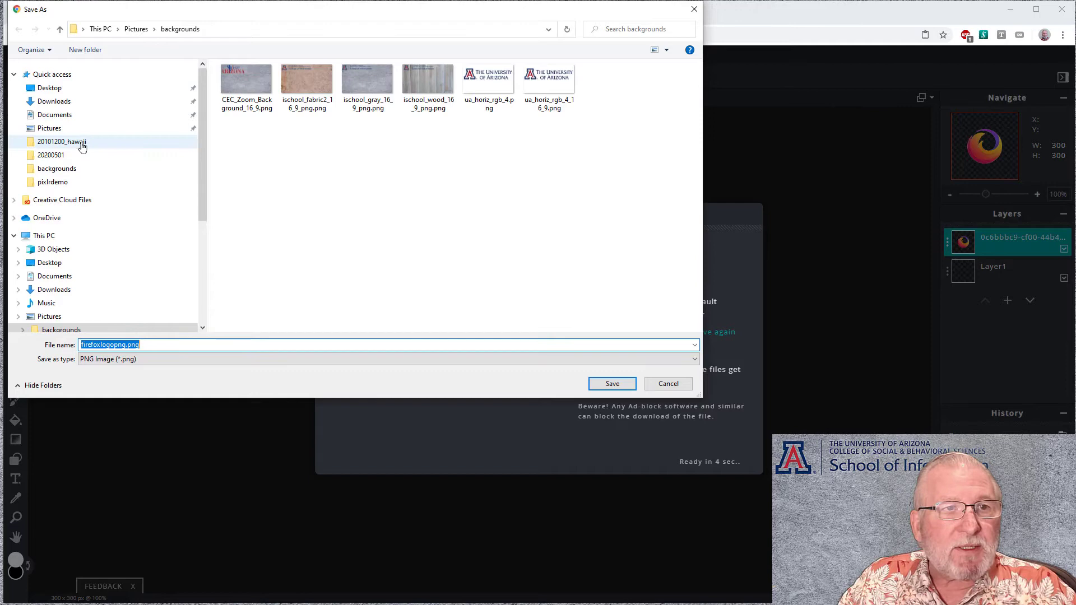
pyautogui.click(65, 181)
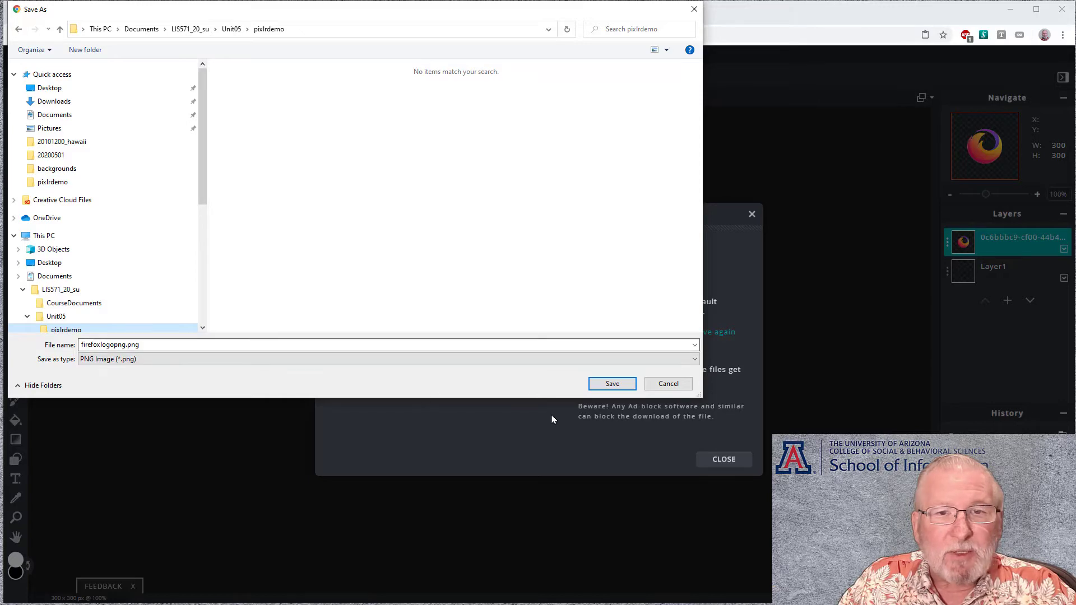
pyautogui.click(615, 387)
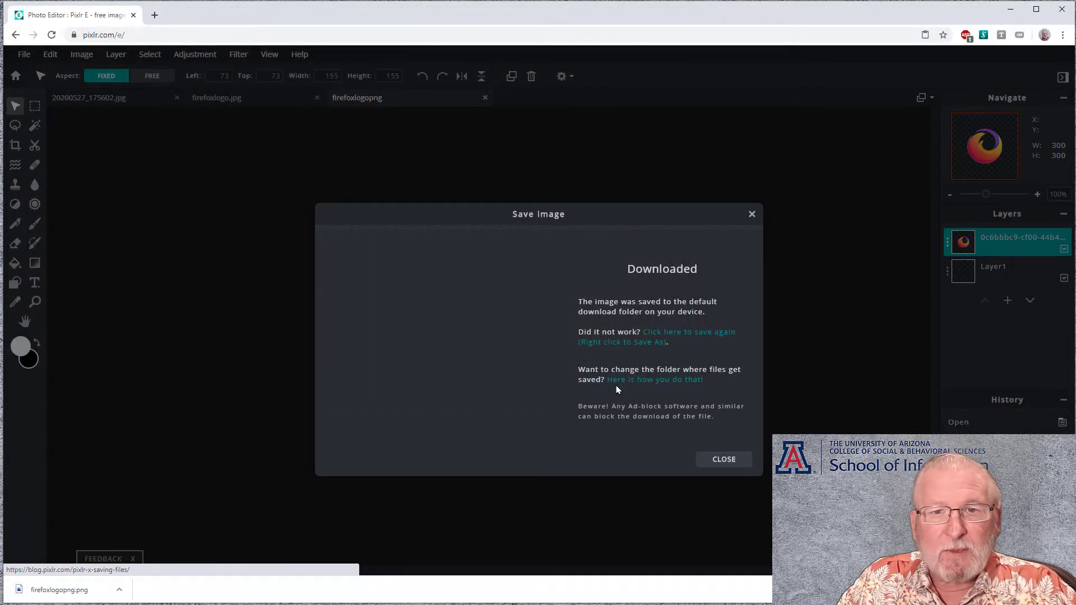
# - Dismiss the download notice, select the whole logo canvas, and return to the wood photo
pyautogui.click(724, 459)
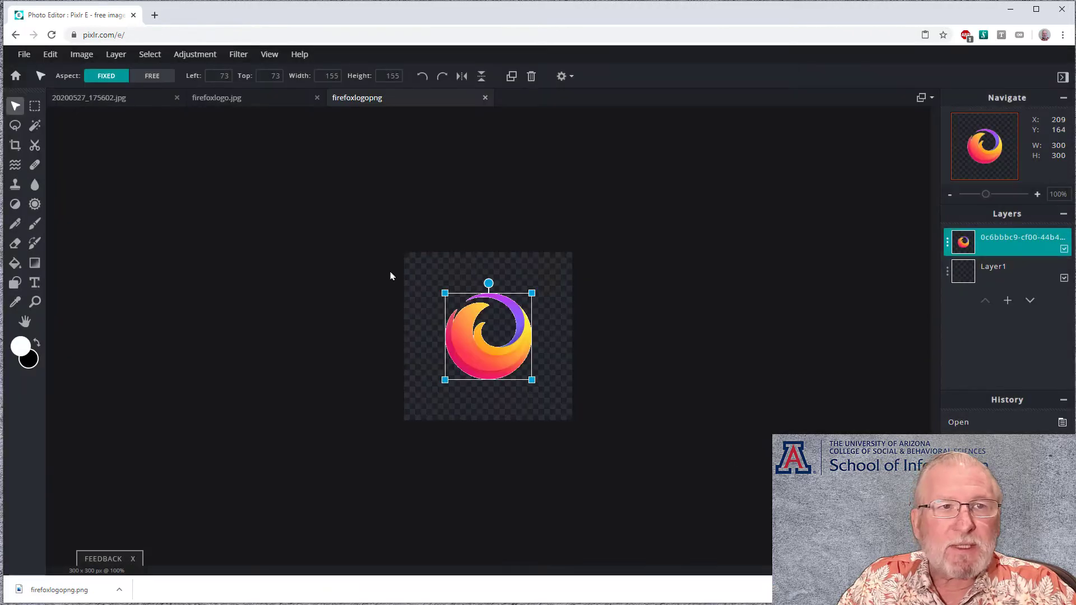
pyautogui.click(101, 100)
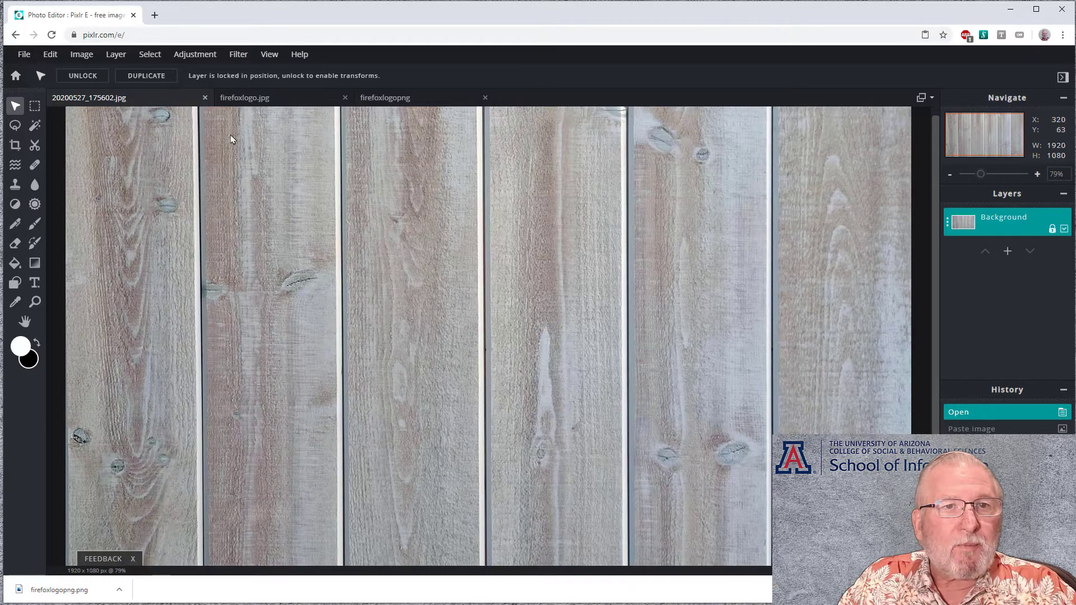
pyautogui.click(413, 100)
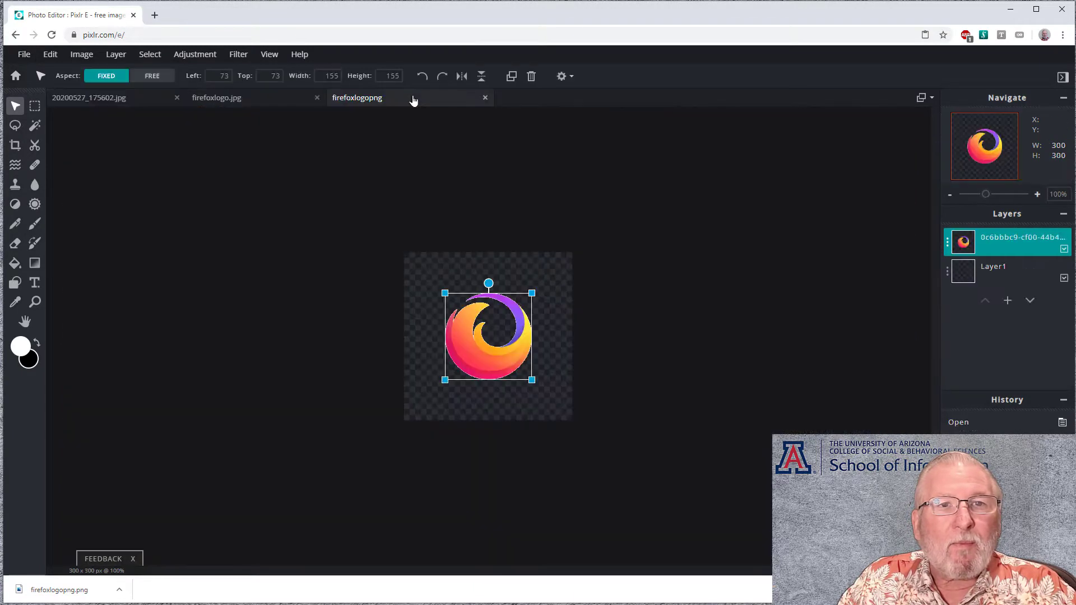
pyautogui.click(26, 104)
pyautogui.click(14, 107)
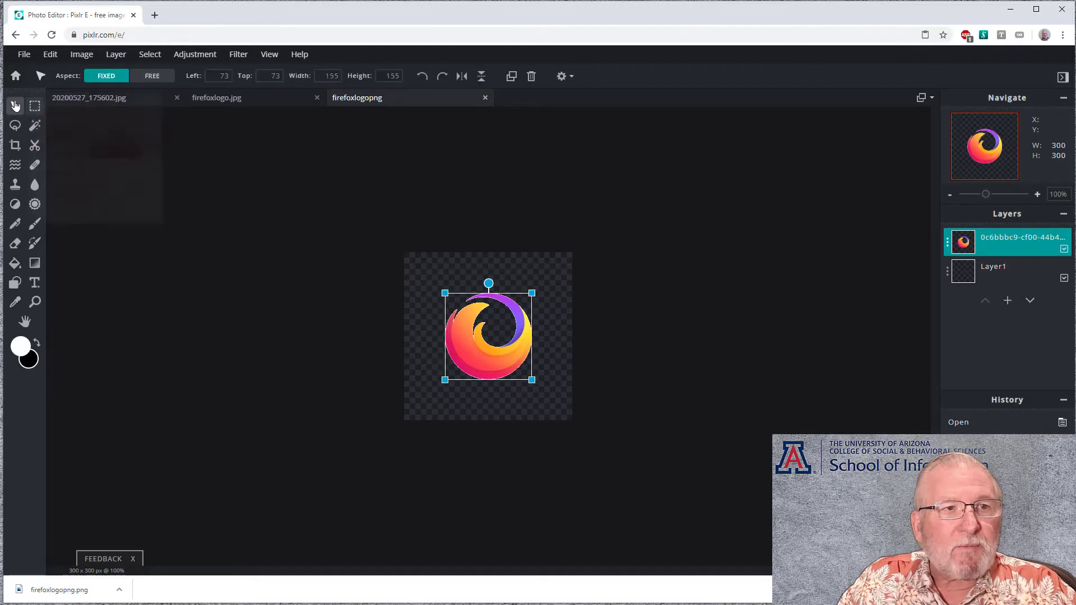
pyautogui.click(158, 55)
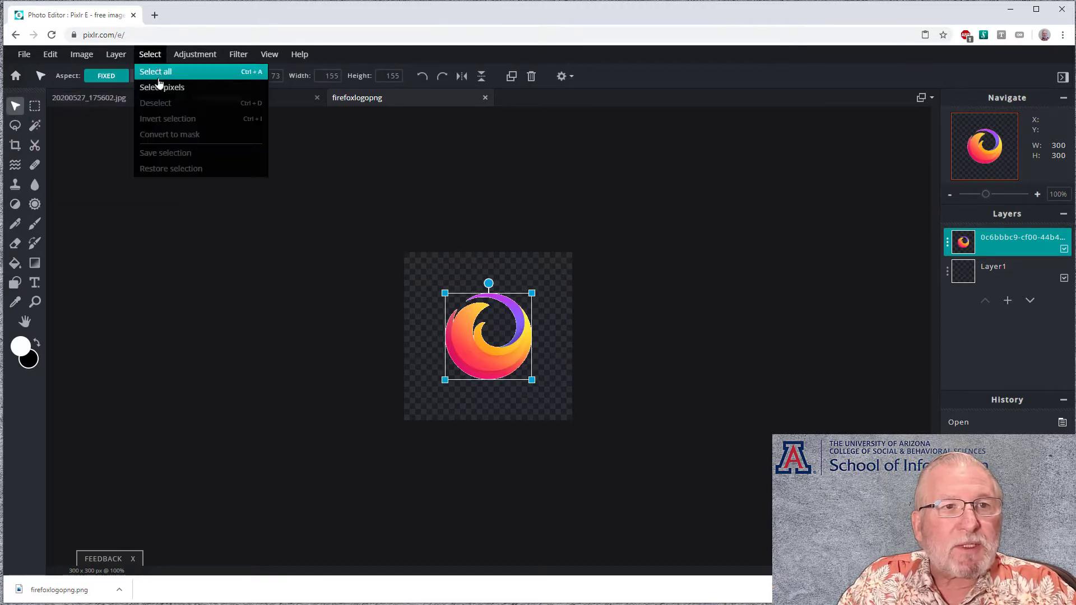
pyautogui.click(160, 72)
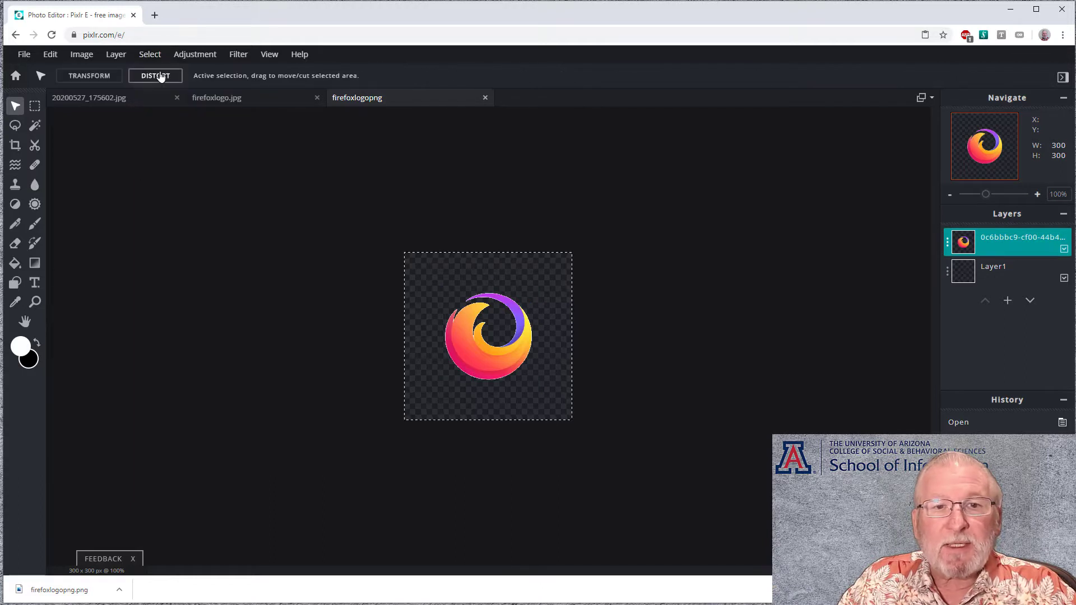
pyautogui.click(92, 98)
# - Paste the logo into the wood photo, unlock Background, and drag the logo to the top-left corner
pyautogui.click(55, 59)
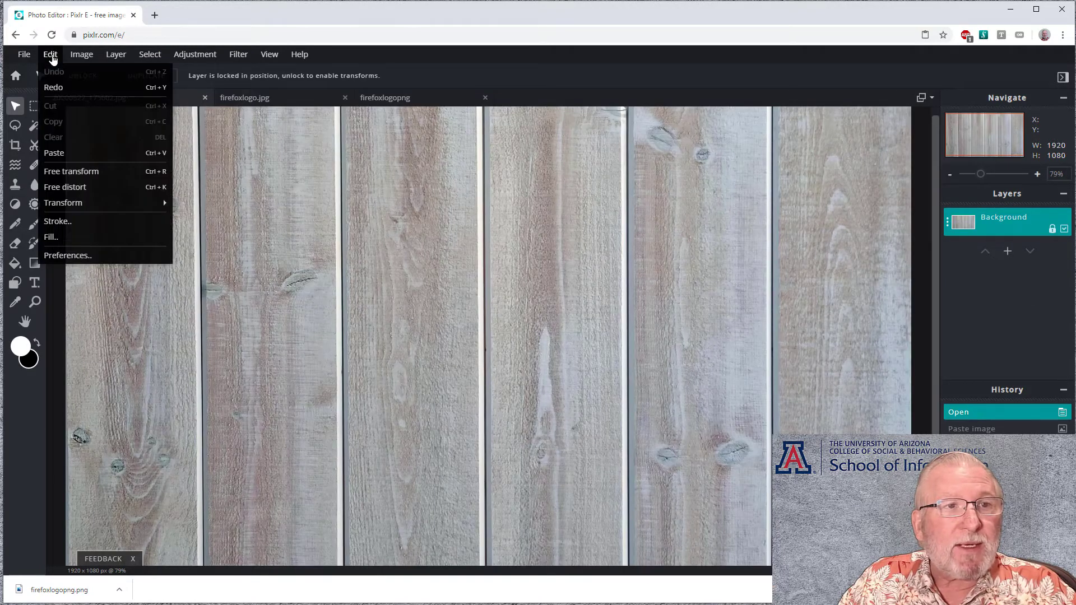
pyautogui.click(64, 154)
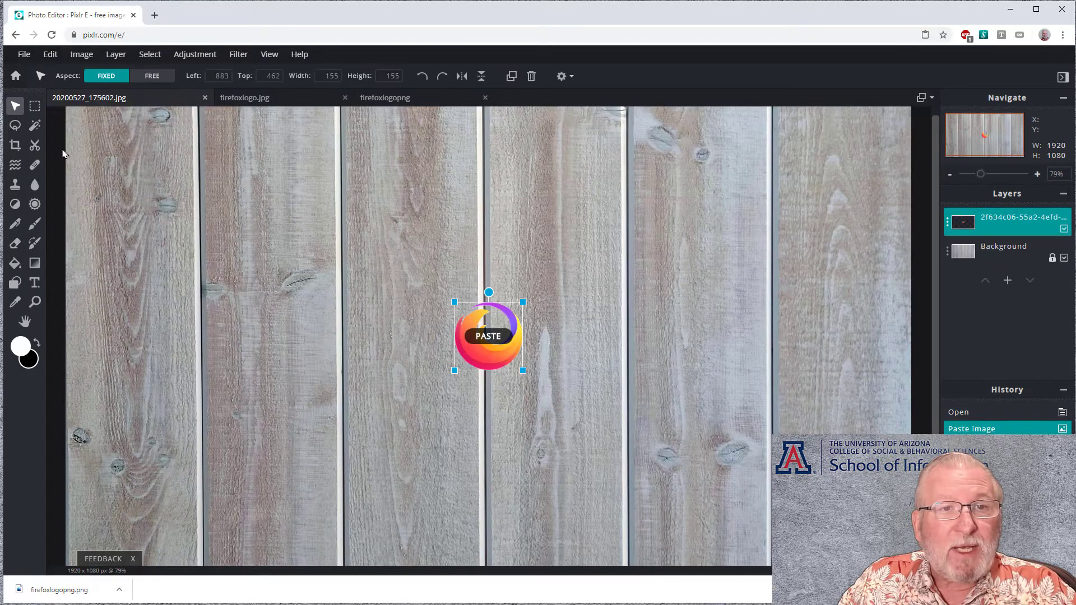
pyautogui.click(1051, 261)
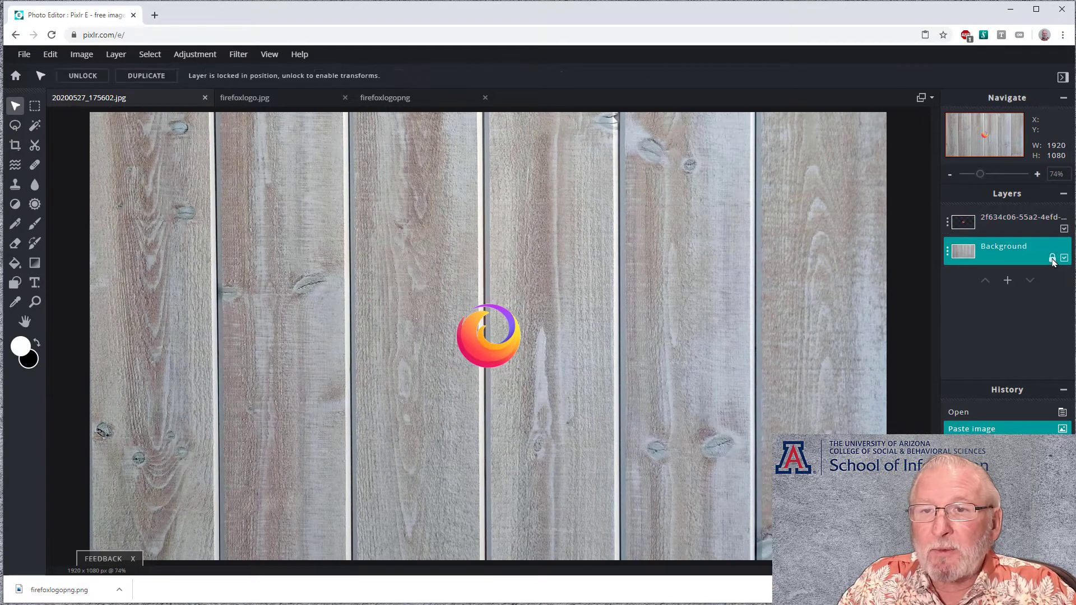
pyautogui.click(1051, 260)
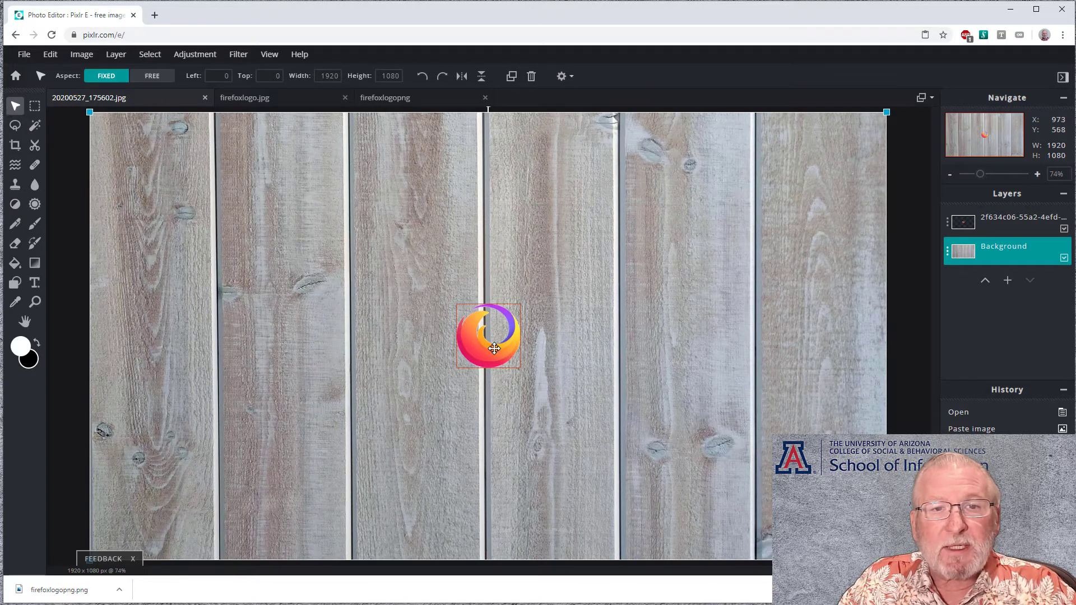
pyautogui.moveTo(470, 337); pyautogui.dragTo(146, 176)
pyautogui.click(174, 233)
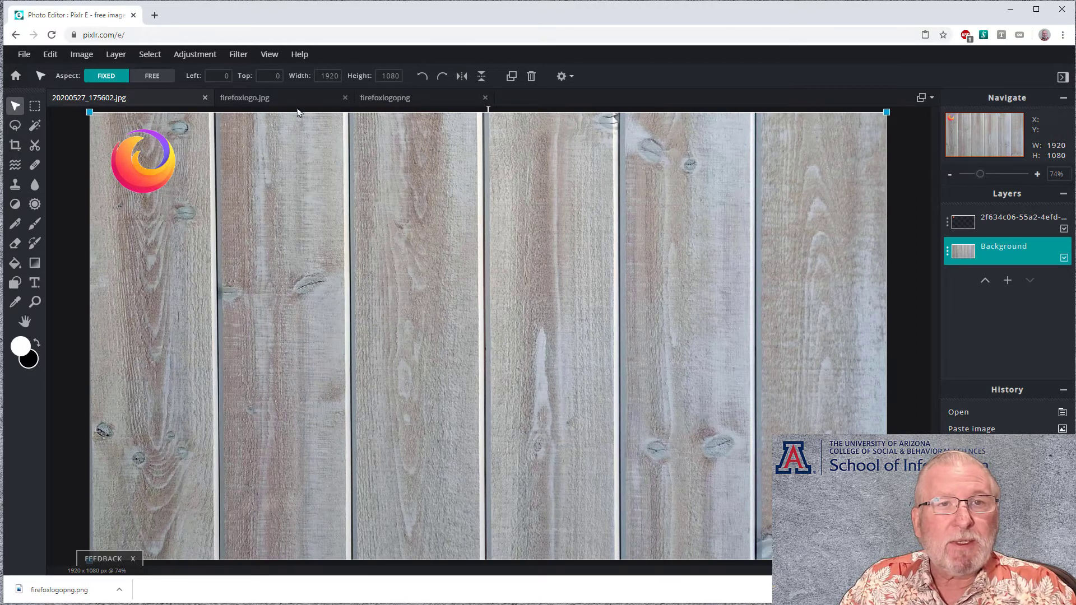
pyautogui.click(246, 100)
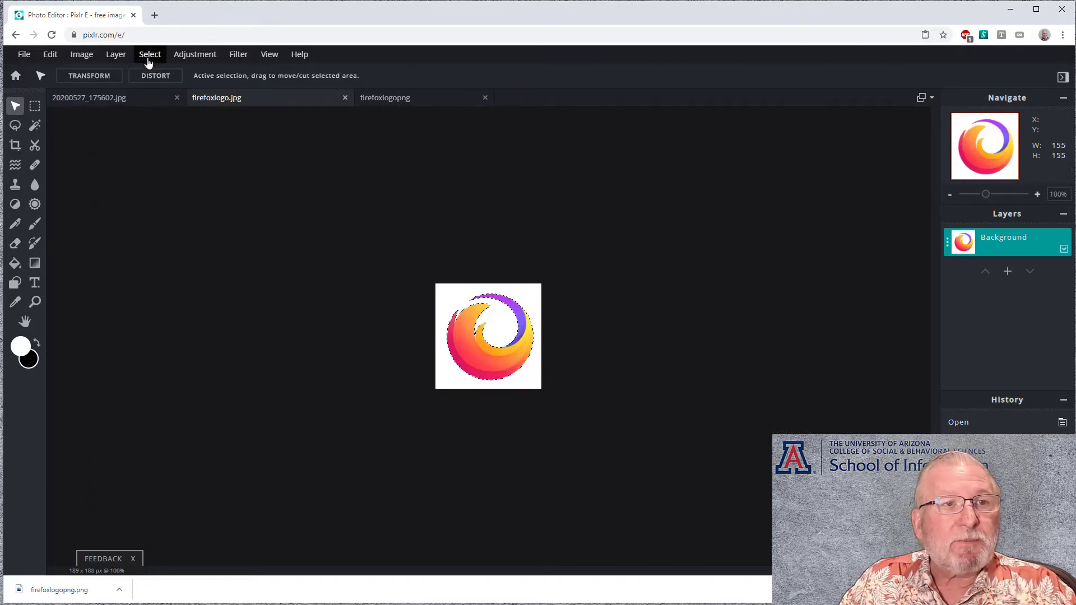
# - Choose the Magic Wand and raise its tolerance from 32 to 151
pyautogui.click(35, 126)
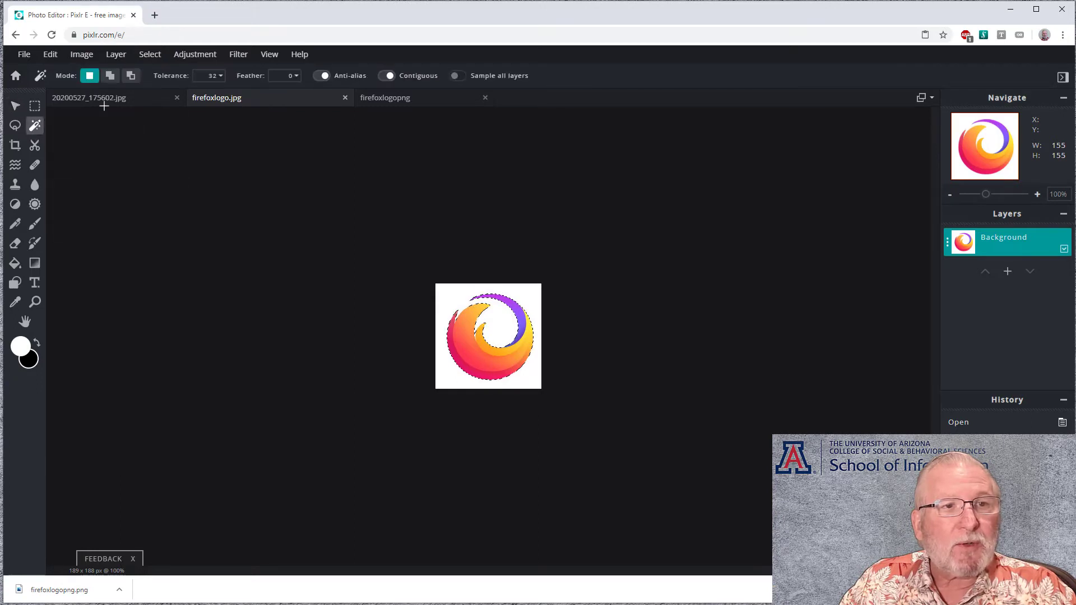
pyautogui.click(222, 75)
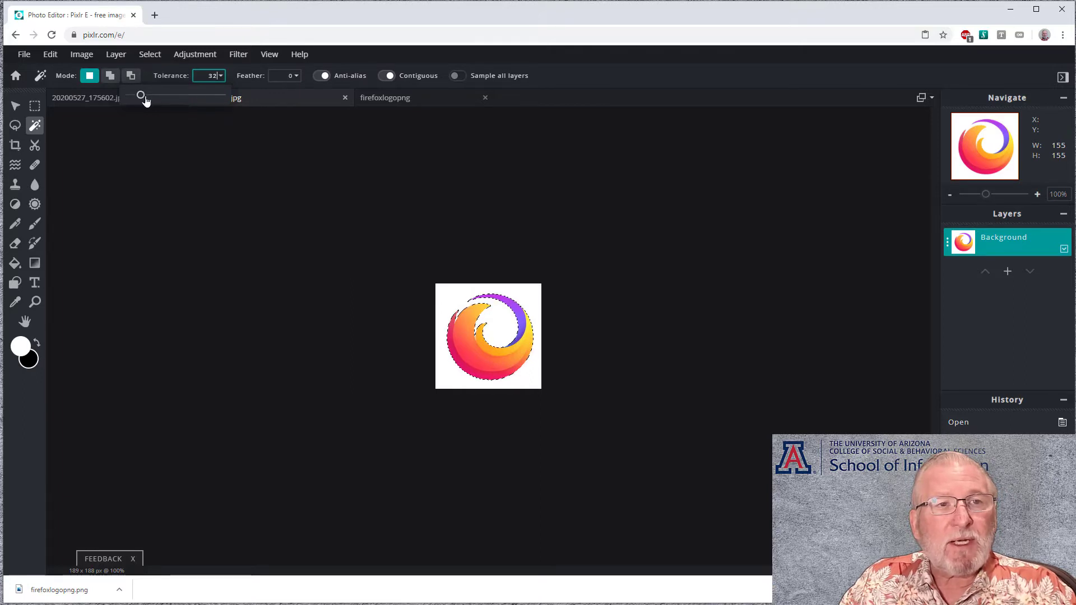
pyautogui.moveTo(141, 96); pyautogui.dragTo(185, 99)
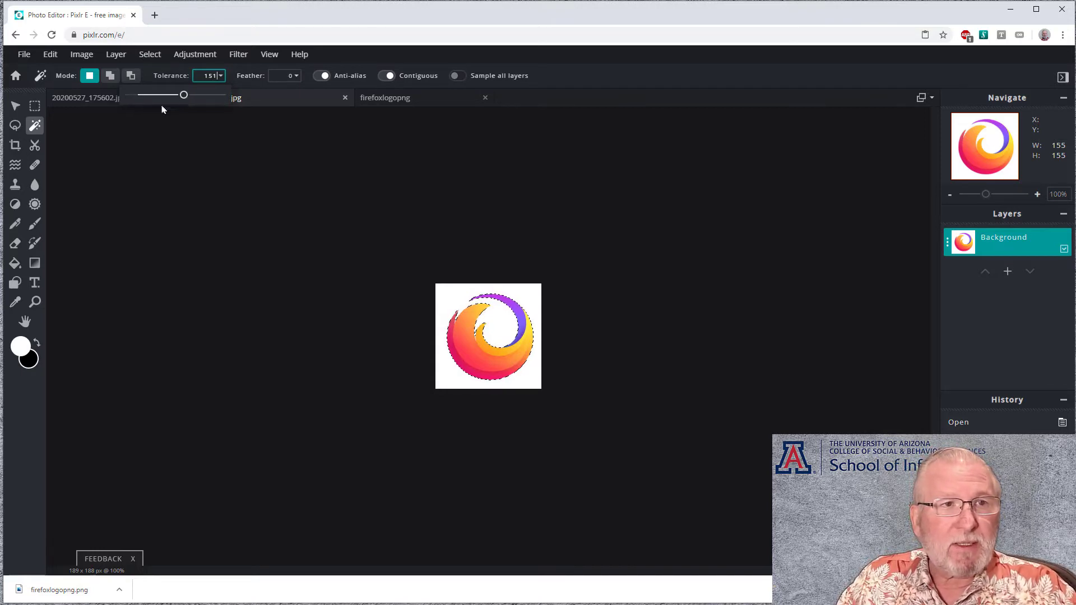
pyautogui.click(25, 57)
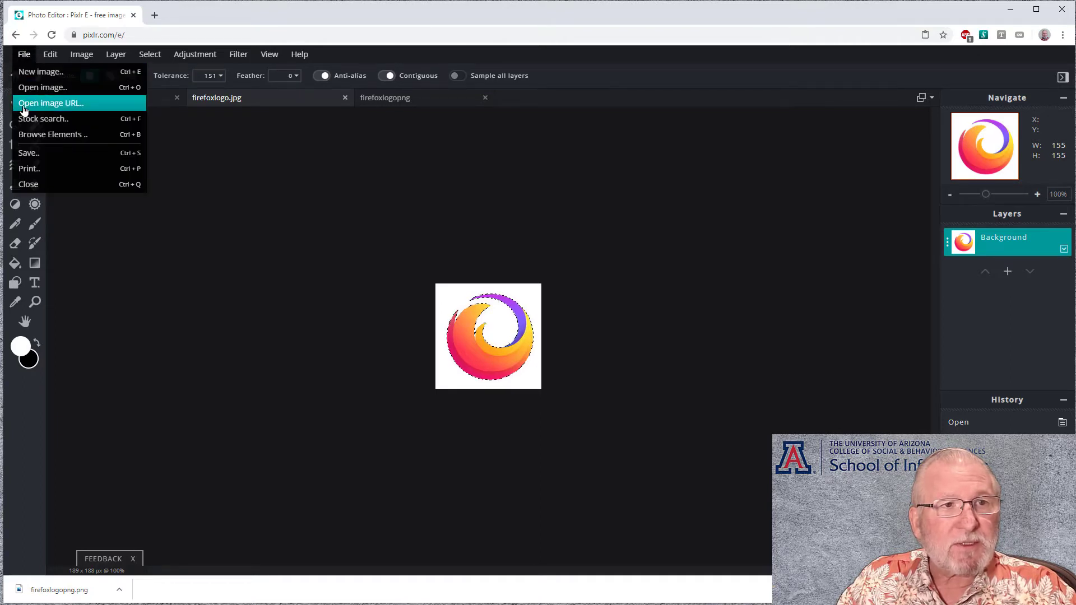
# - Close firefoxlogo.jpg with File > Close and close the firefoxlogopng tab
pyautogui.click(28, 184)
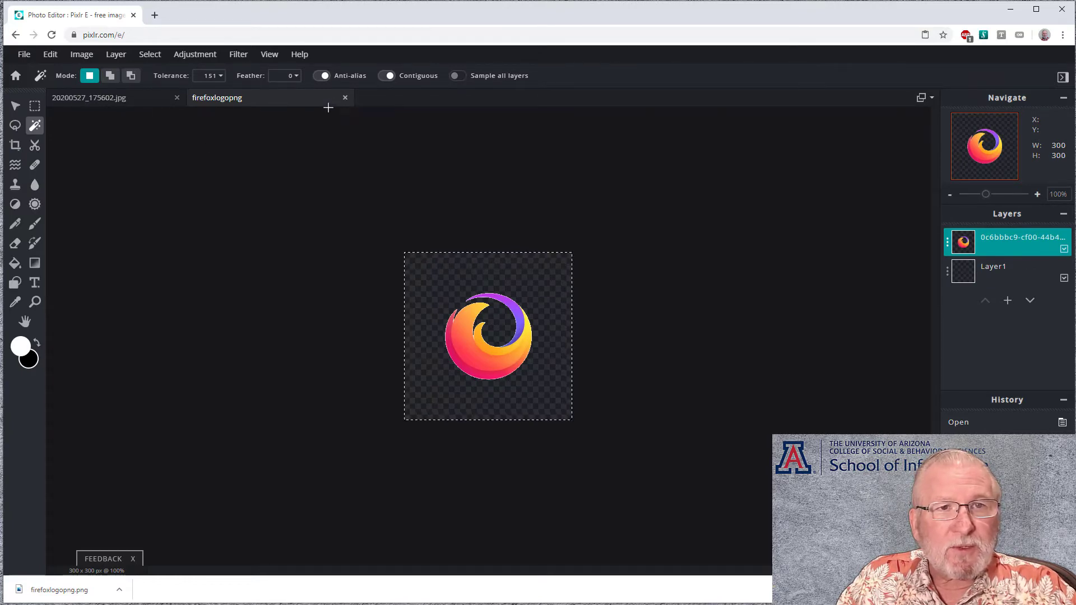
pyautogui.click(345, 99)
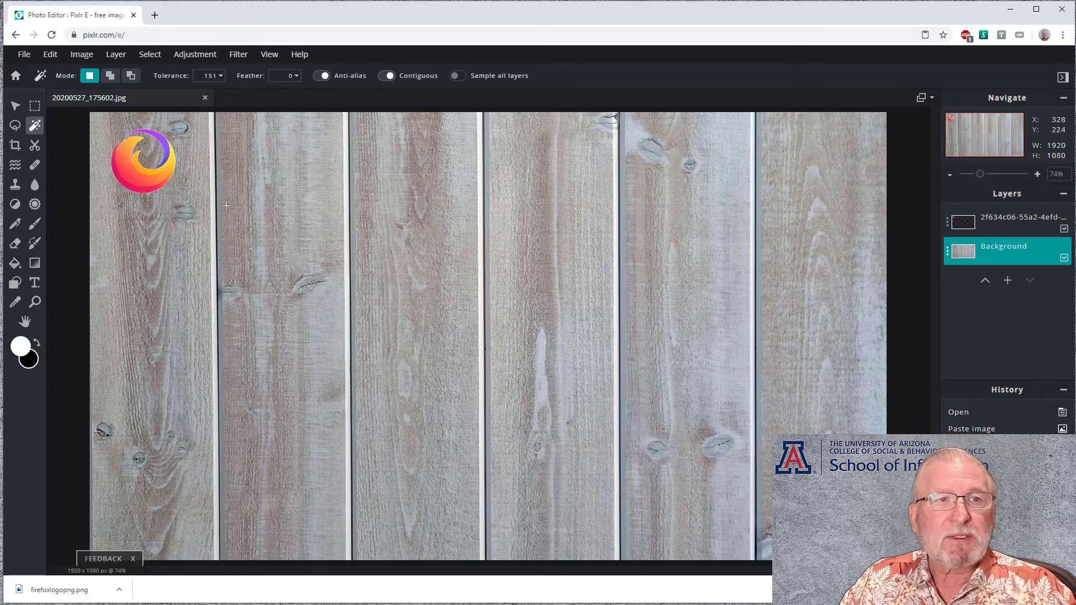
# - Open 20190613_182748_13.jpg pre-resized to the 1280-pixel web size (914 × 1280) in a new tab
pyautogui.click(25, 55)
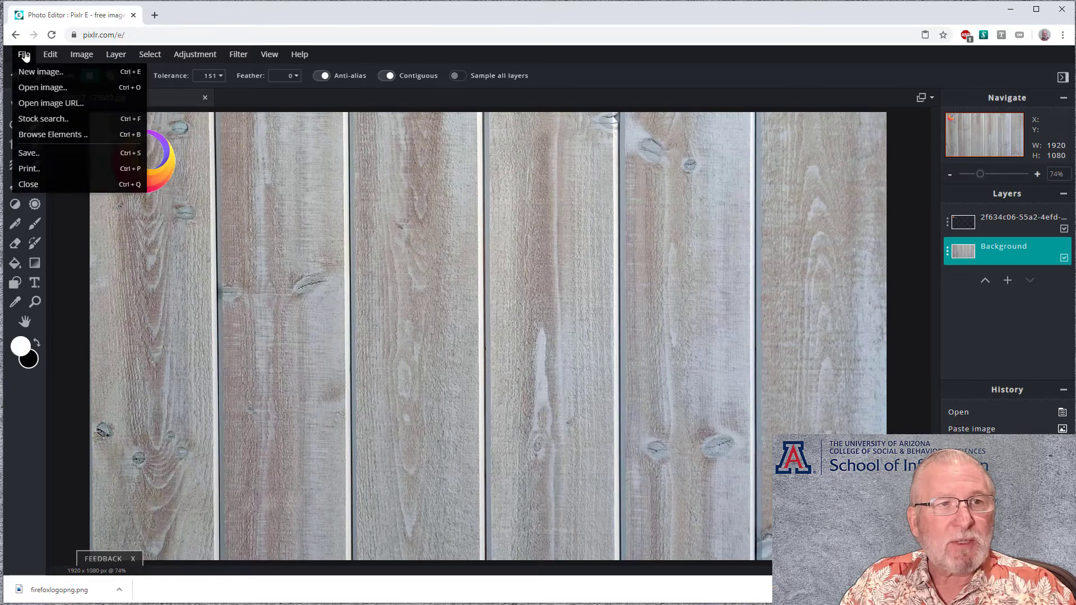
pyautogui.click(80, 91)
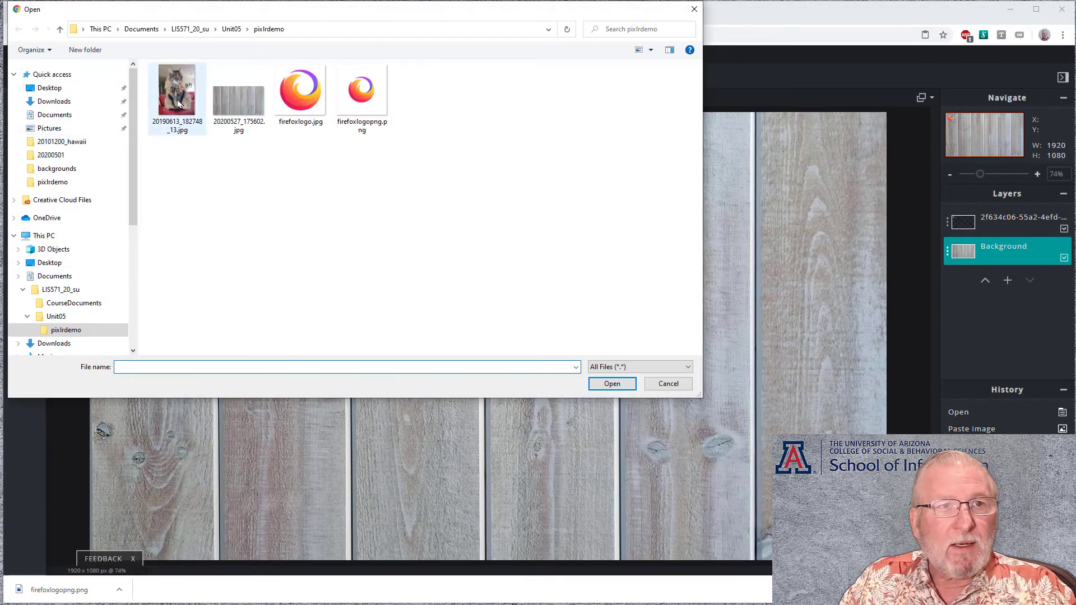
pyautogui.click(188, 94)
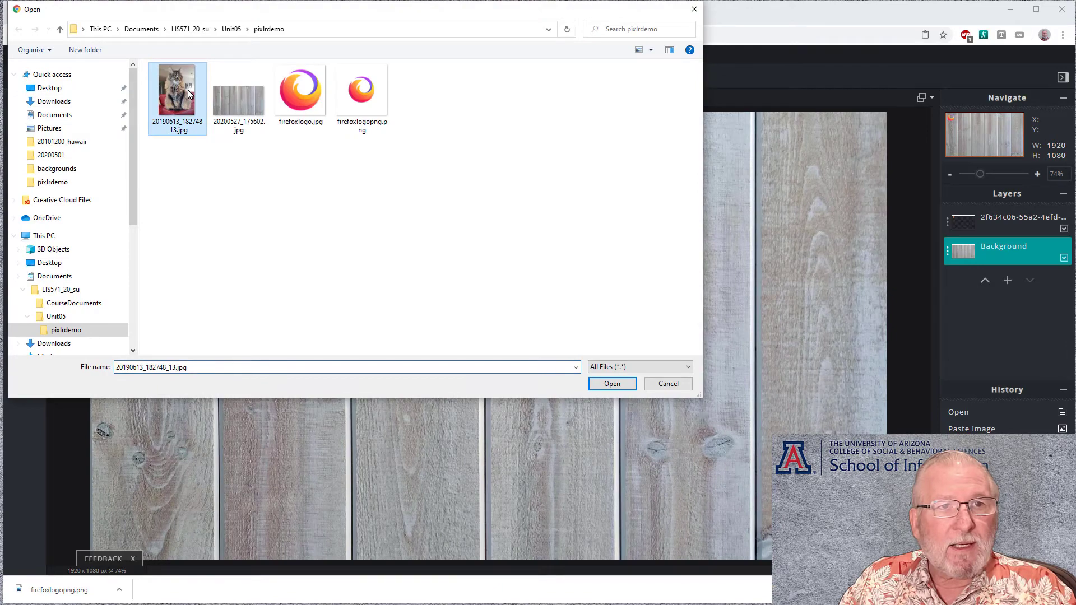
pyautogui.click(615, 385)
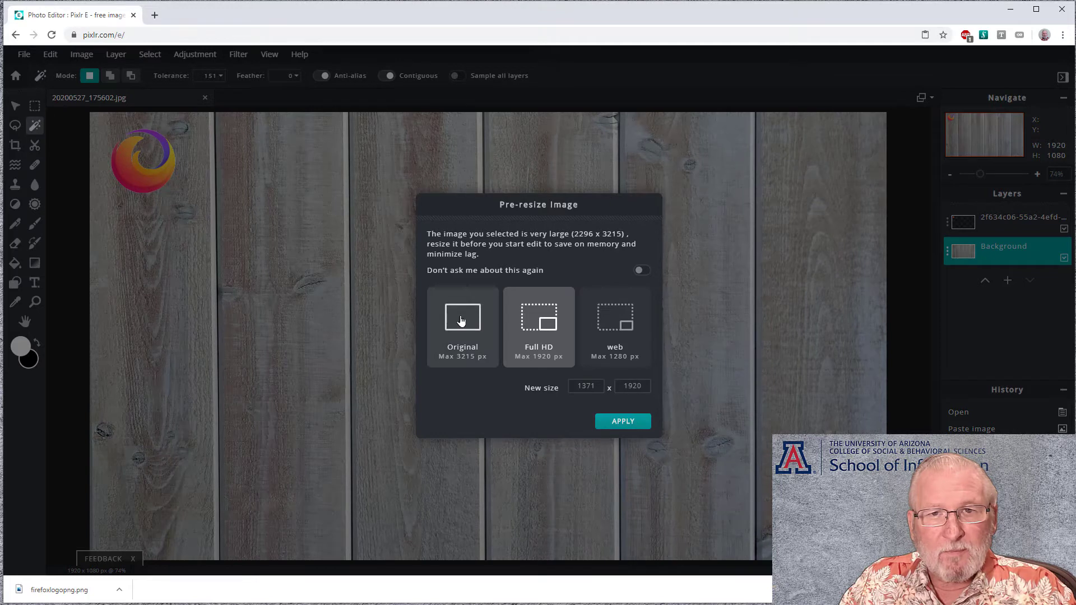
pyautogui.click(602, 319)
pyautogui.click(626, 423)
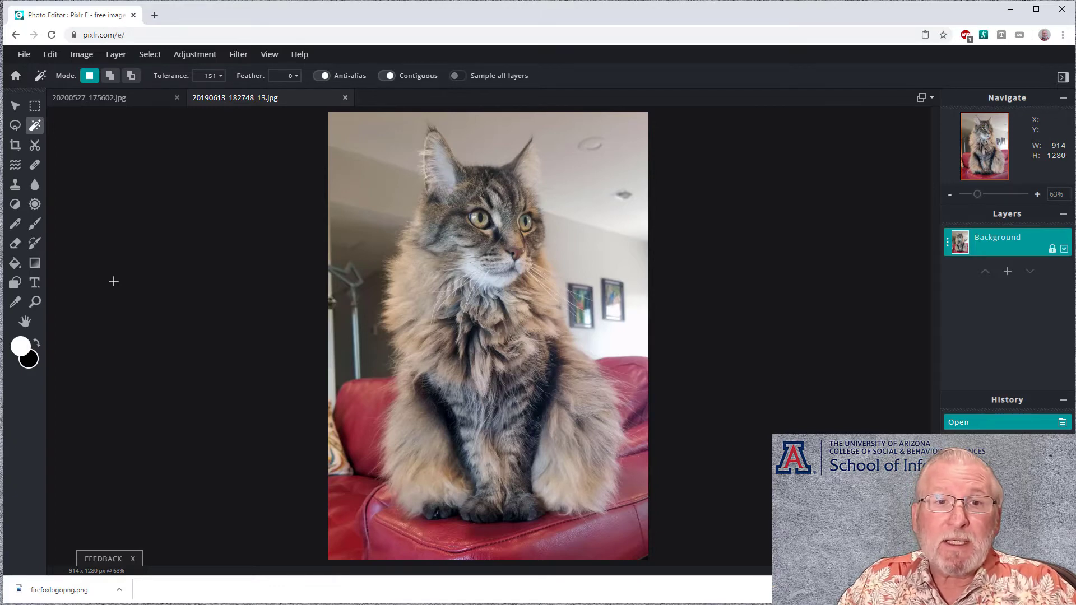
# - Run the Cutout tool's AI AUTO removal on the cat photo, continuing past the premium notice
pyautogui.click(35, 145)
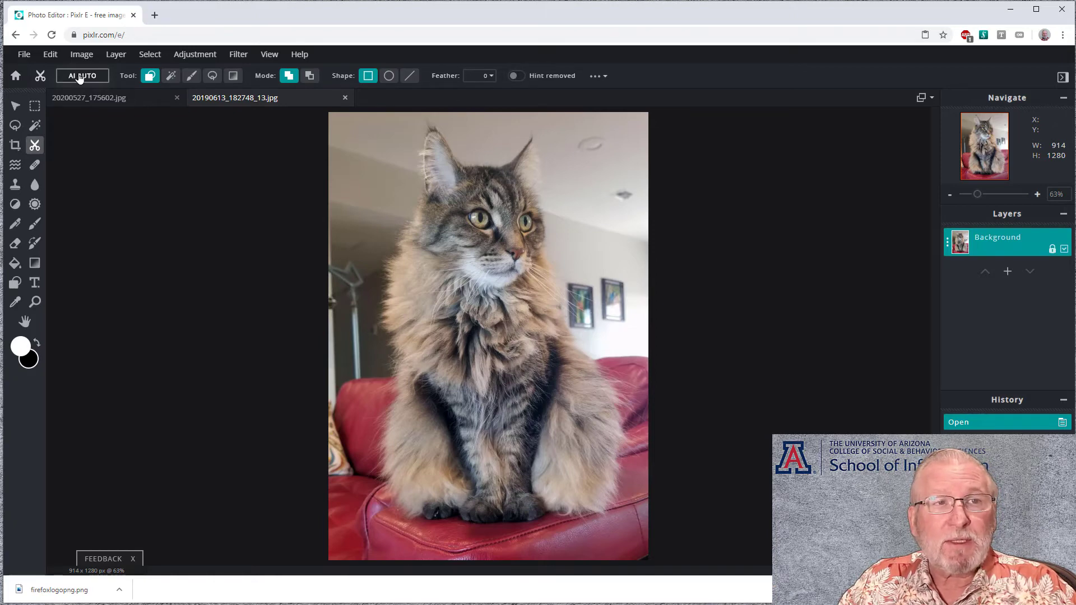
pyautogui.click(80, 77)
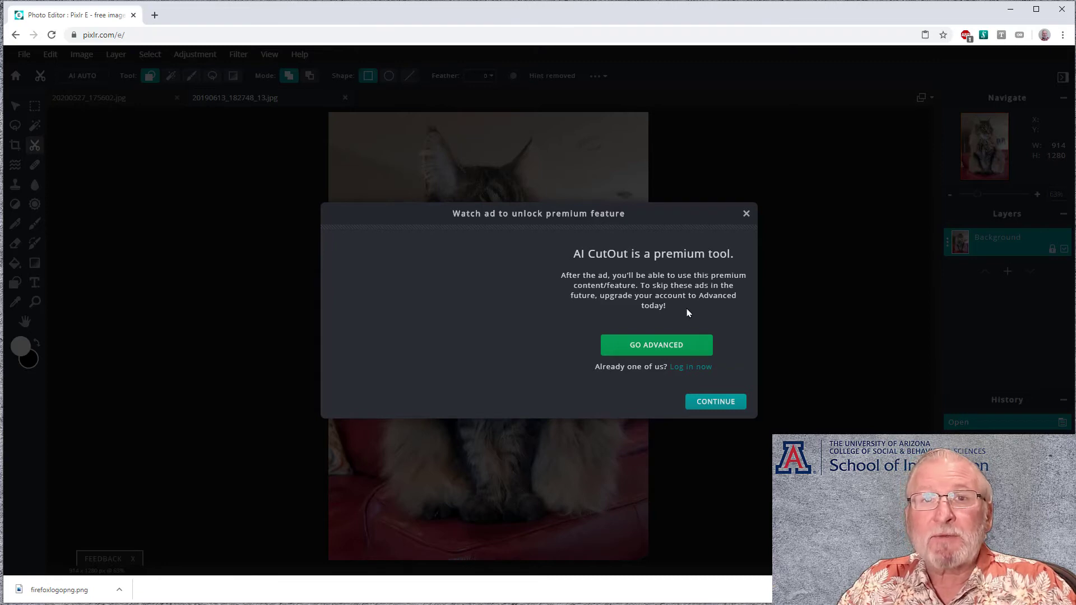
pyautogui.click(716, 402)
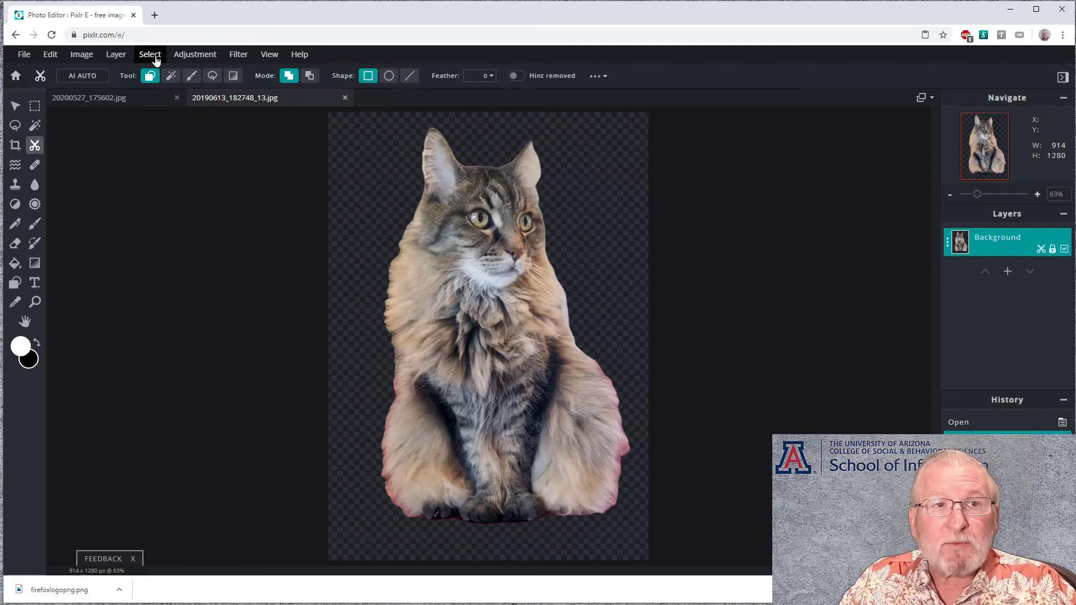
# - Select all of the 914 × 1280 cut-out cat canvas
pyautogui.click(149, 54)
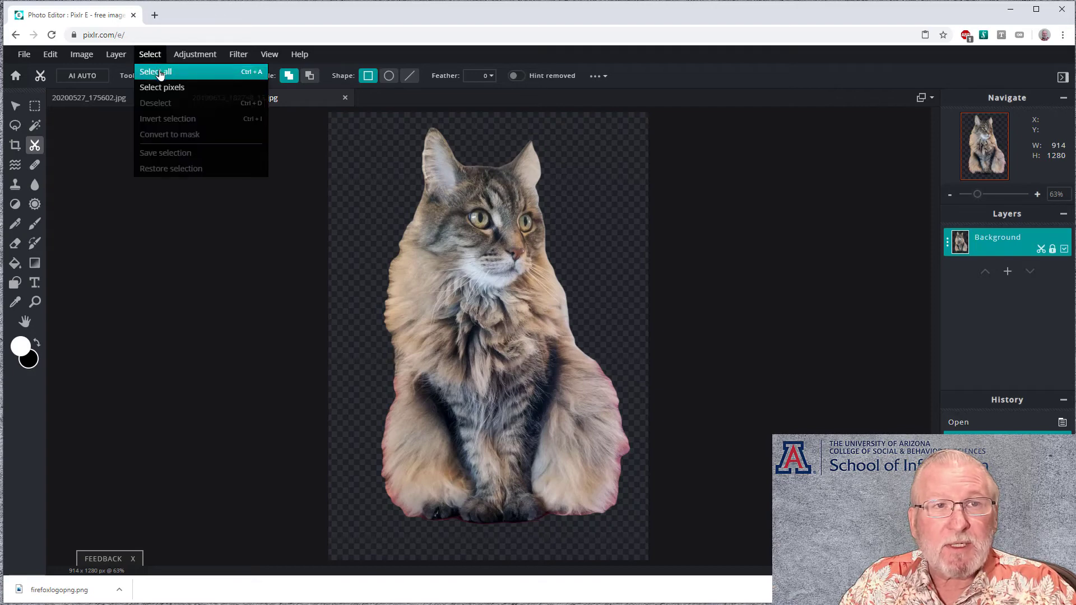
pyautogui.click(159, 70)
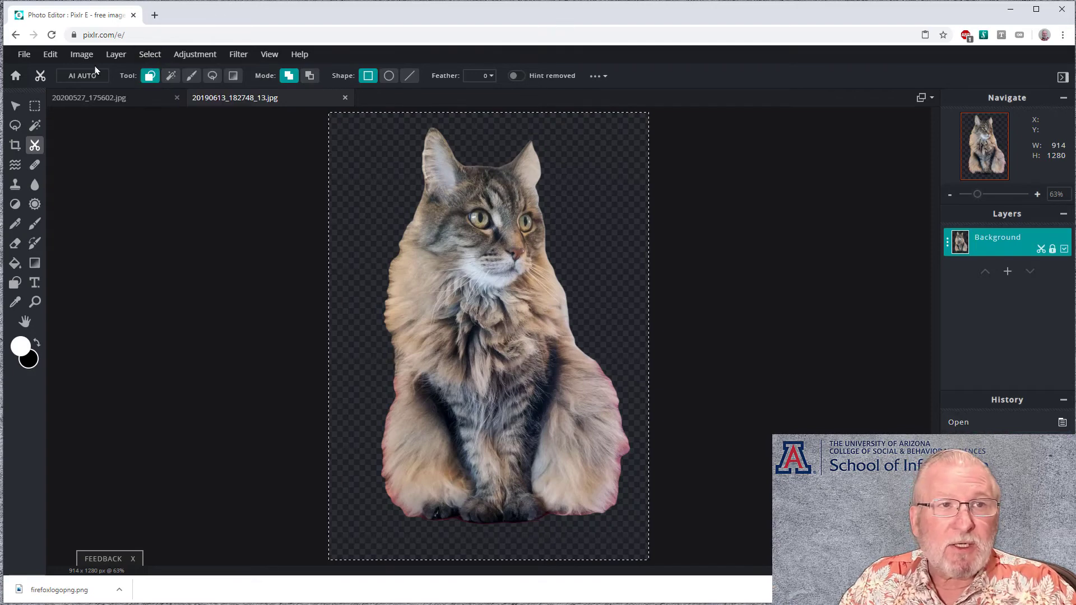
pyautogui.click(21, 55)
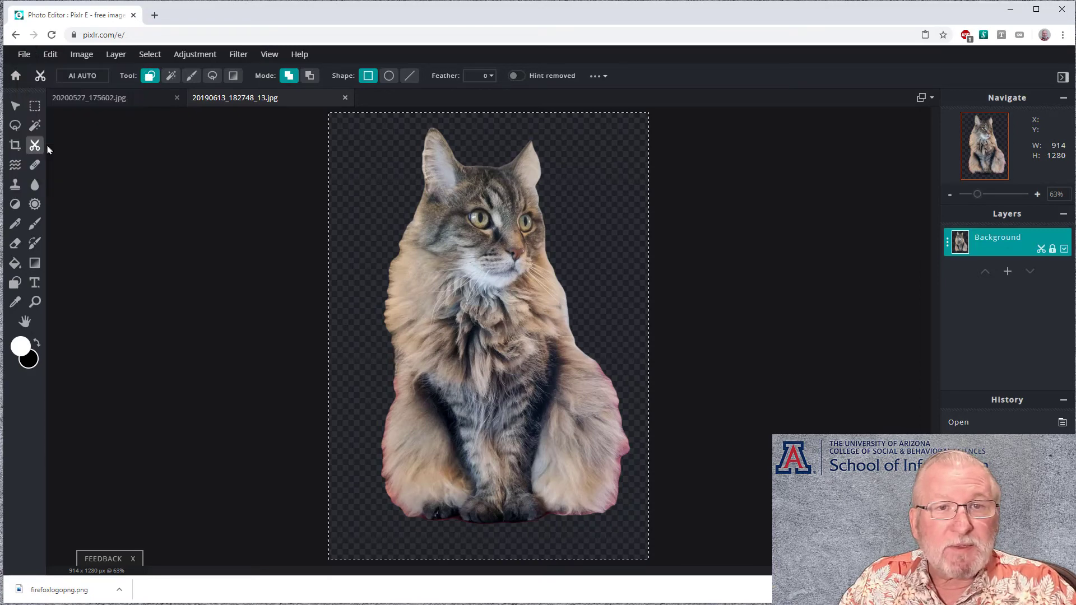
# - Download the transparent cat cut-out as a PNG named Dorypng.png and dismiss the download notice
pyautogui.click(24, 56)
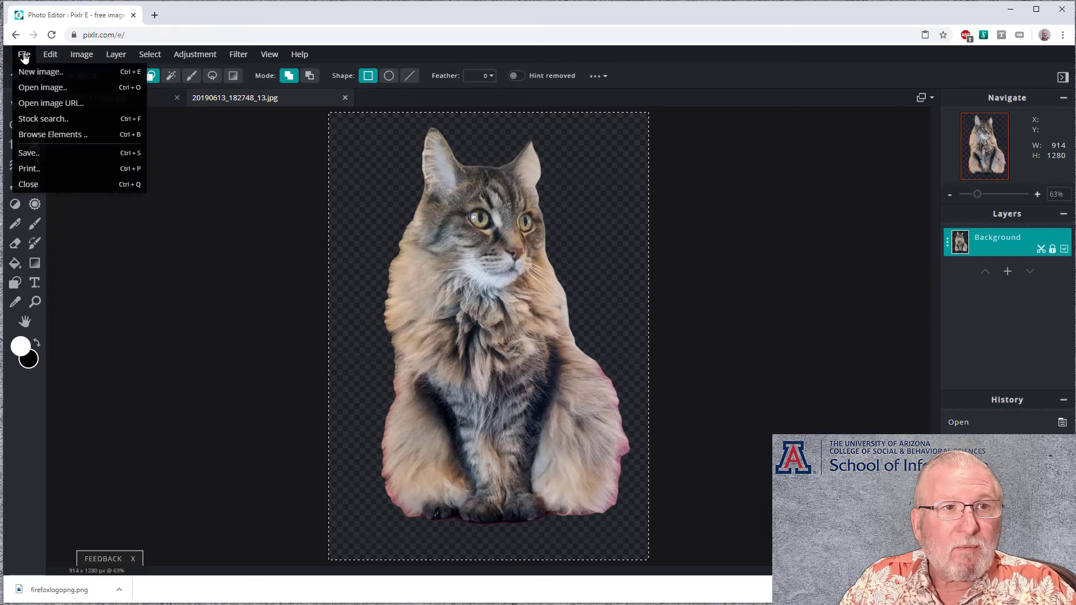
pyautogui.click(32, 153)
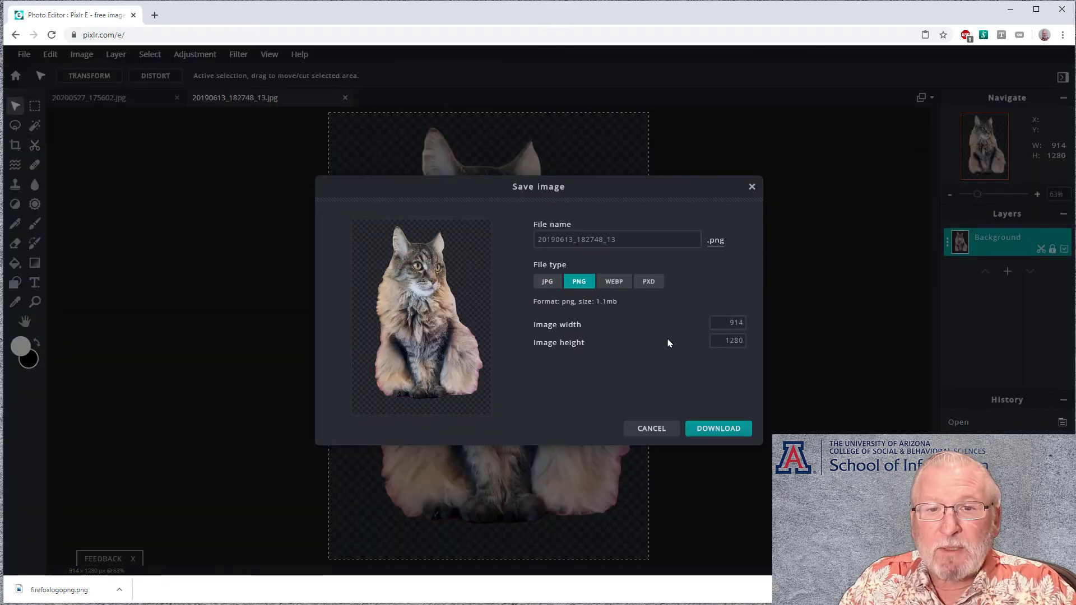
pyautogui.click(723, 432)
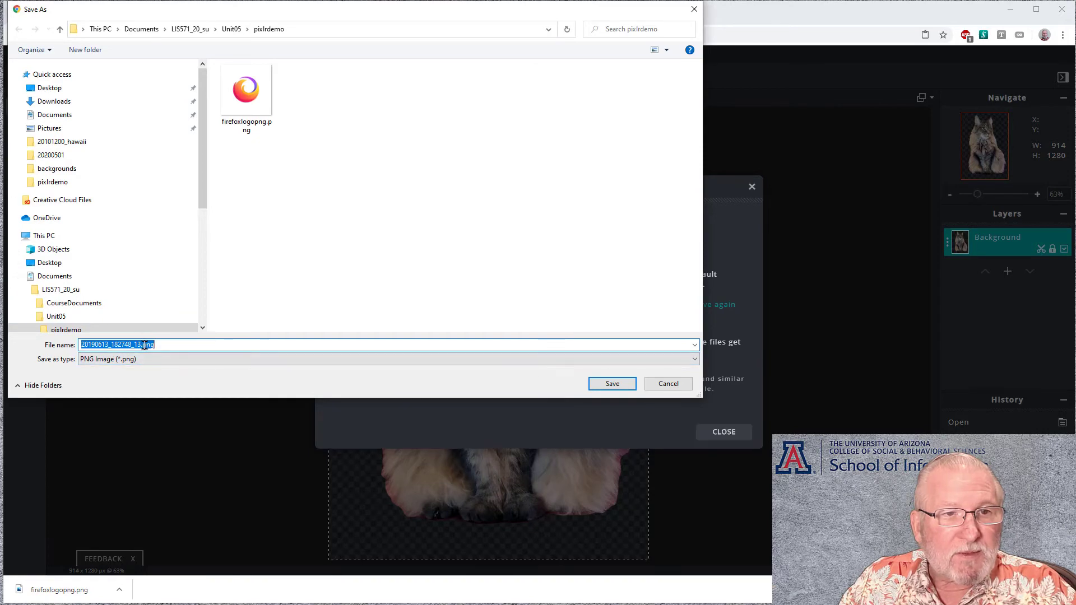
pyautogui.click(142, 344)
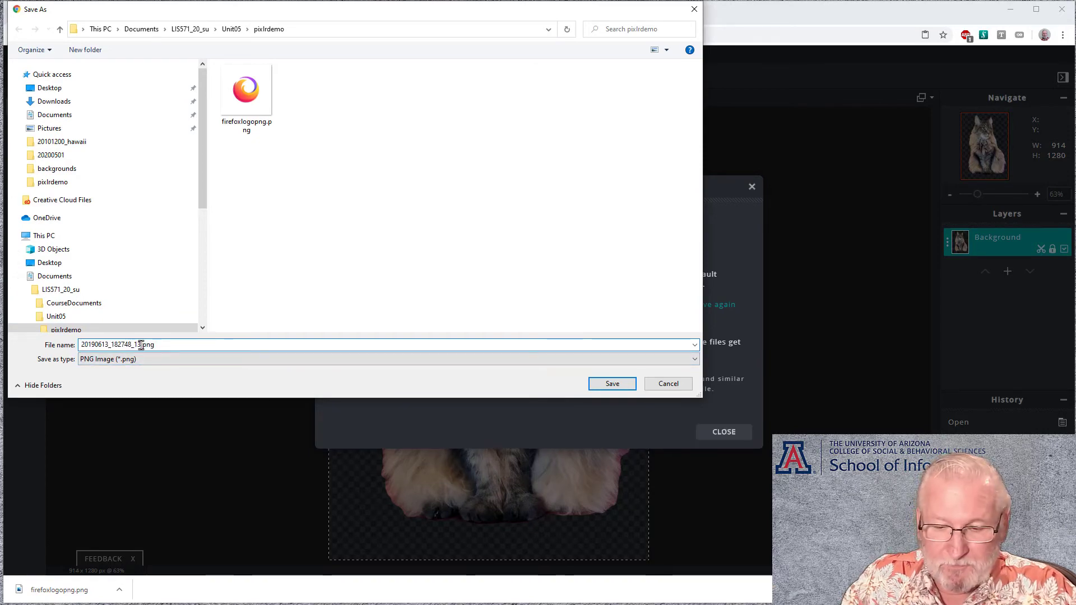
pyautogui.press('BackSpace')
pyautogui.press('BackSpace')
pyautogui.press('BackSpace')
pyautogui.press('BackSpace')
pyautogui.press('BackSpace')
pyautogui.press('BackSpace')
pyautogui.press('BackSpace')
pyautogui.press('BackSpace')
pyautogui.press('BackSpace')
pyautogui.press('BackSpace')
pyautogui.press('BackSpace')
pyautogui.press('BackSpace')
pyautogui.press('BackSpace')
pyautogui.press('BackSpace')
pyautogui.press('BackSpace')
pyautogui.press('BackSpace')
pyautogui.press('BackSpace')
pyautogui.press('BackSpace')
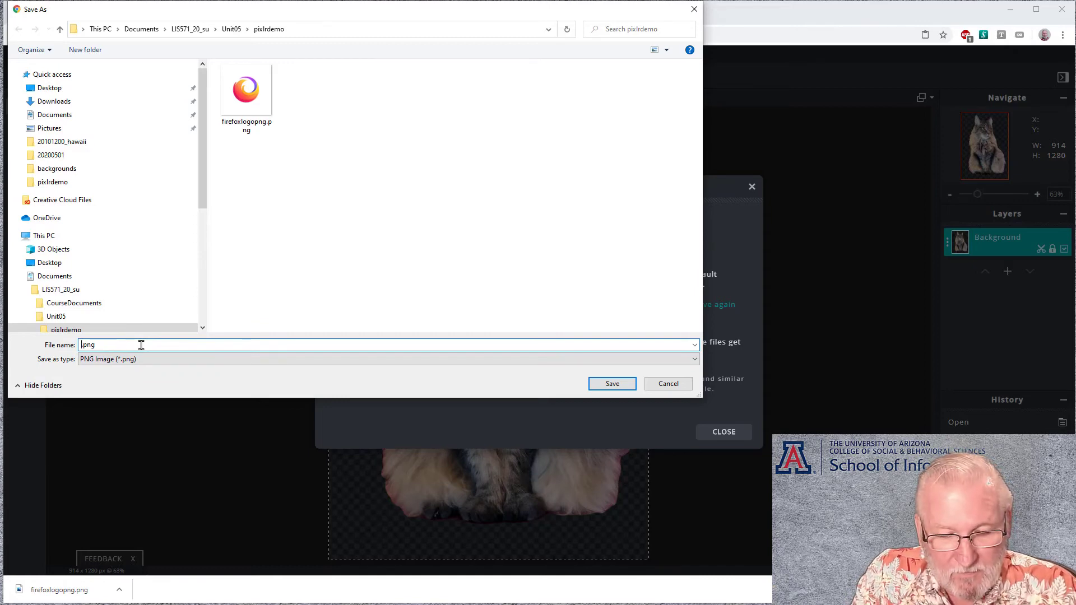
pyautogui.write('Dory')
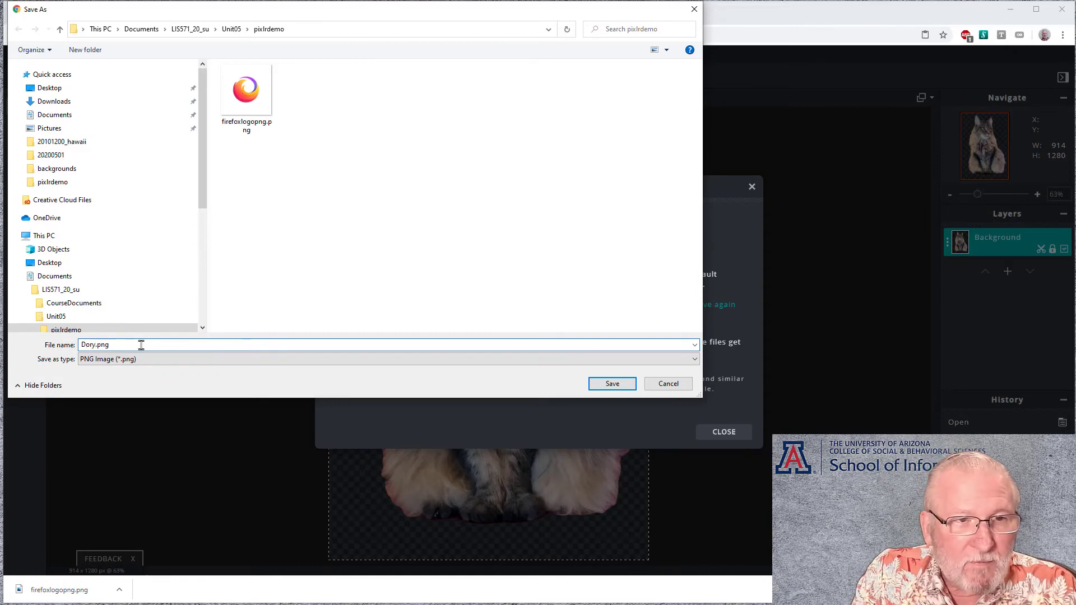
pyautogui.write('png')
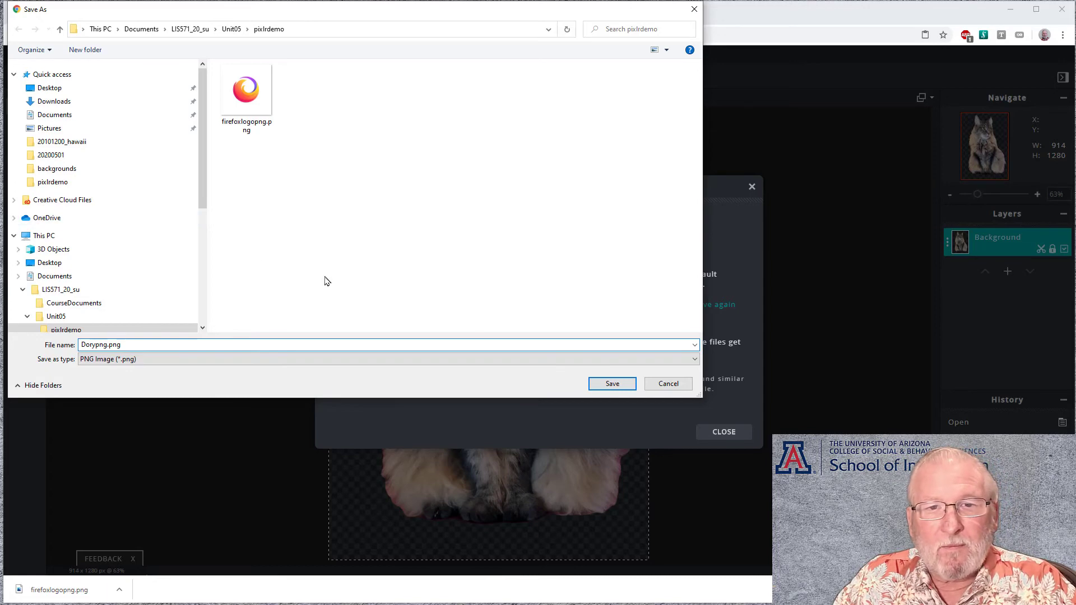
pyautogui.click(612, 384)
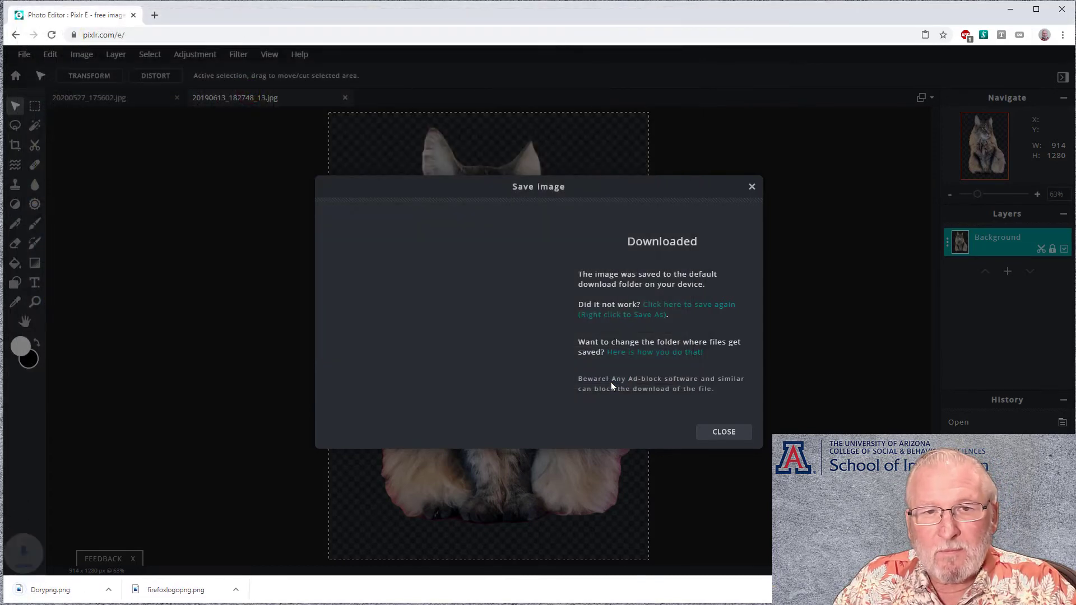
pyautogui.click(723, 432)
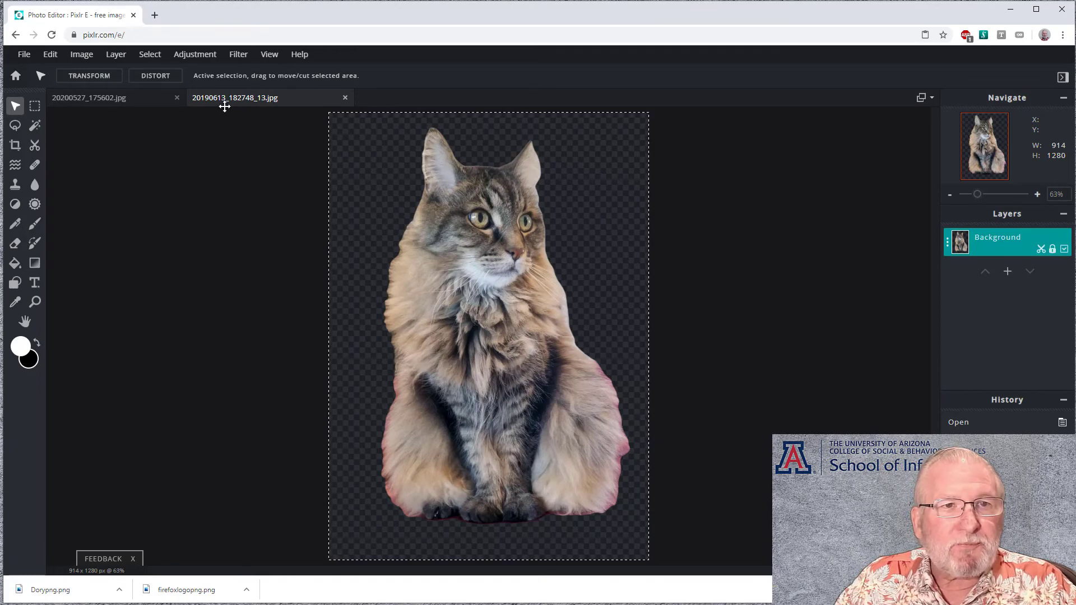
# - Close the cat tab, open Dorypng.png, and select the entire cut-out image
pyautogui.click(346, 100)
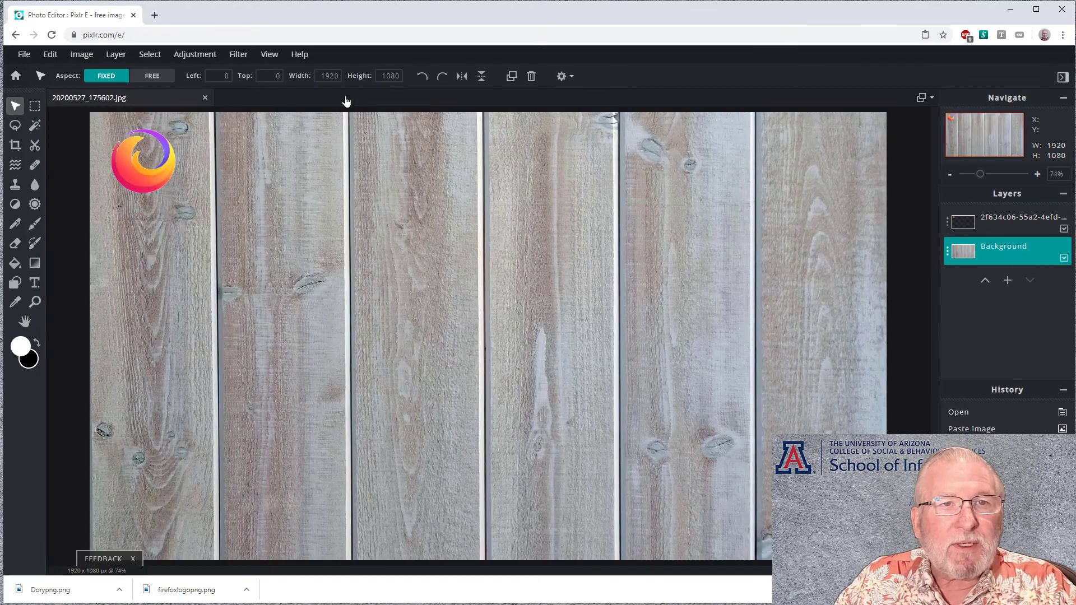
pyautogui.click(31, 54)
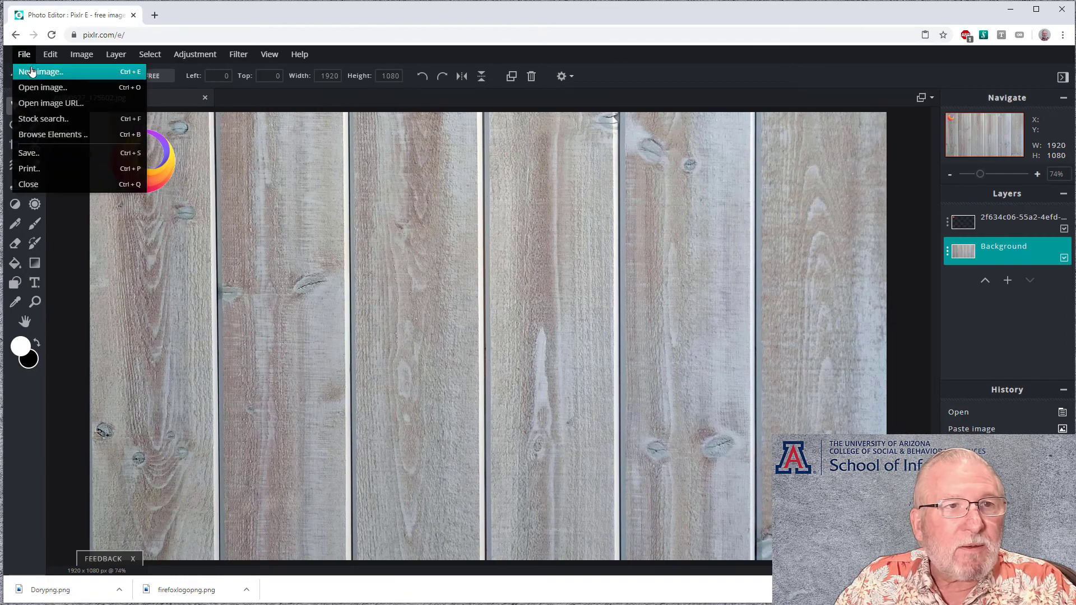
pyautogui.click(35, 87)
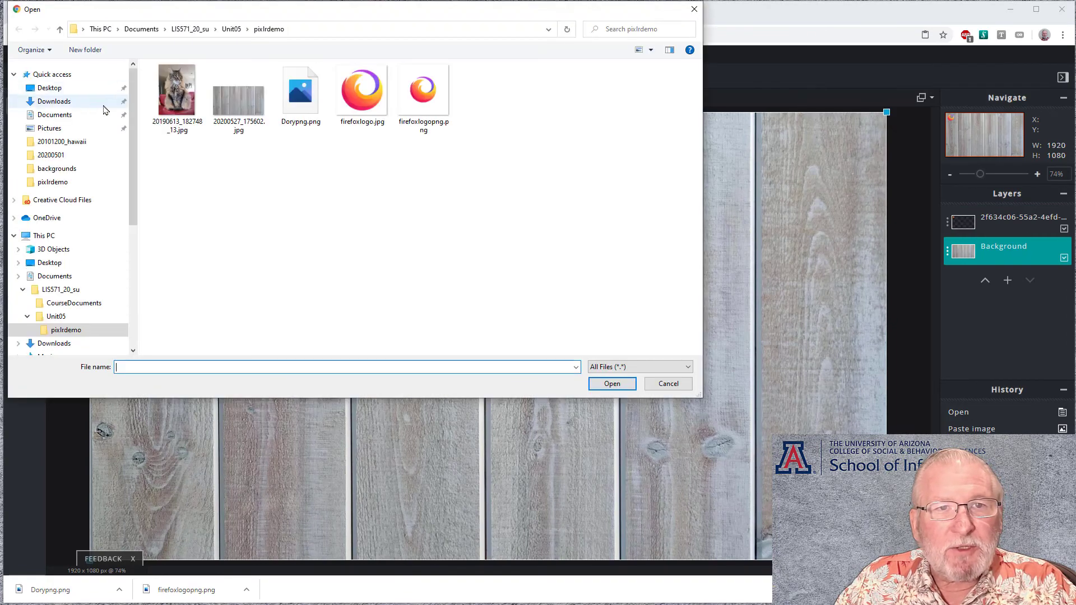
pyautogui.click(301, 91)
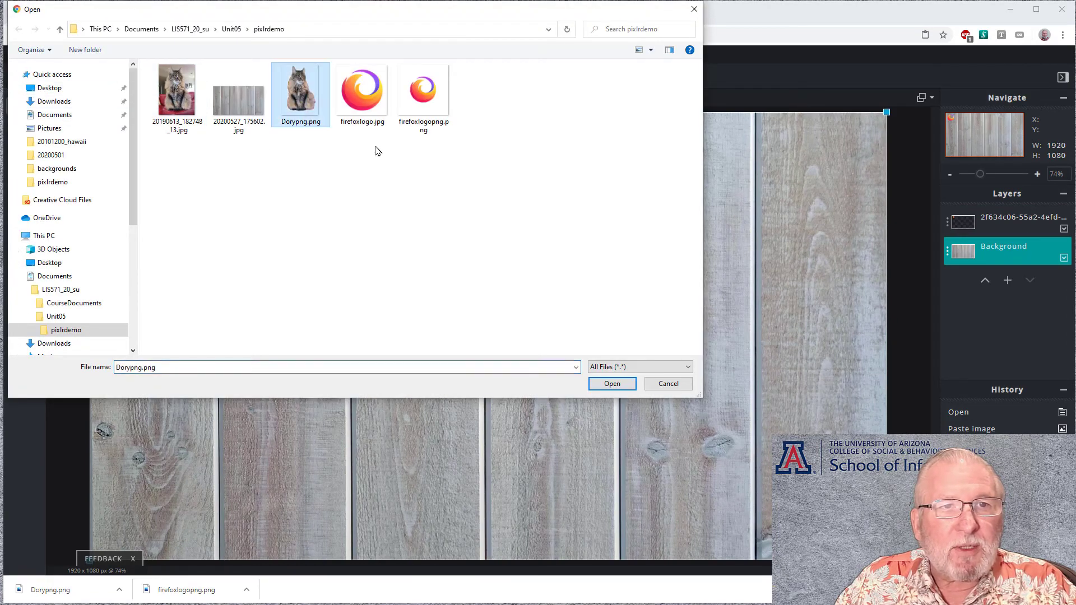
pyautogui.click(612, 384)
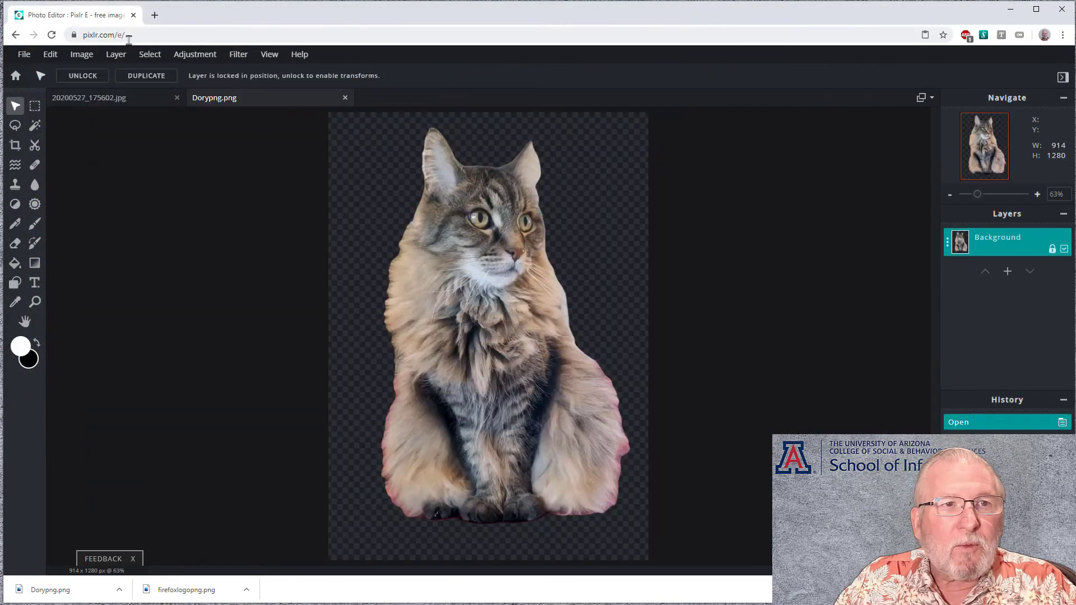
pyautogui.click(148, 56)
pyautogui.click(156, 77)
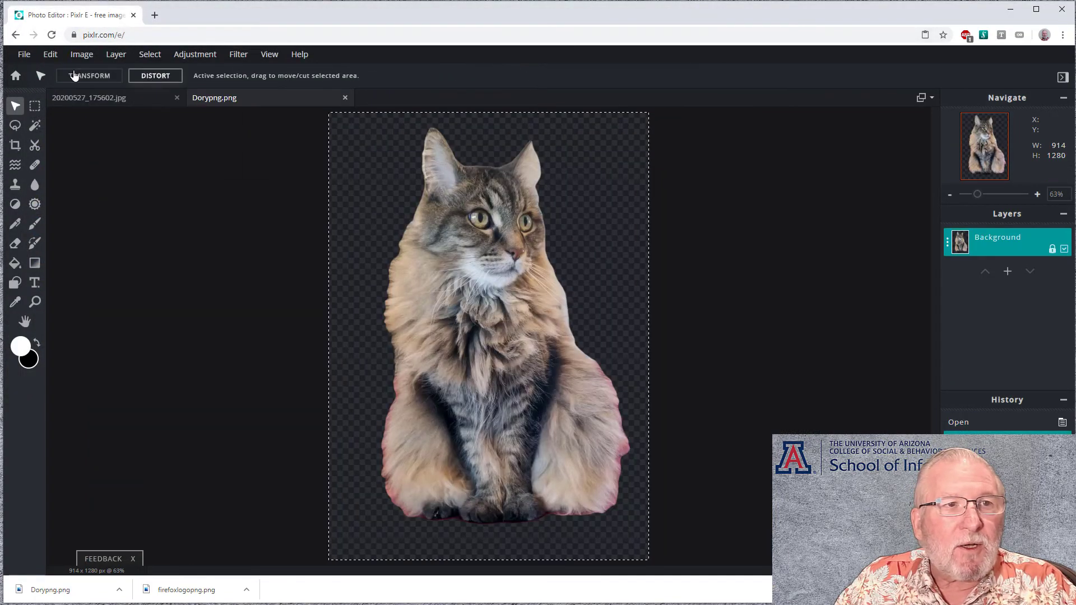
# - Copy the whole cat cut-out and paste it onto the wood-plank image as a new layer
pyautogui.click(24, 54)
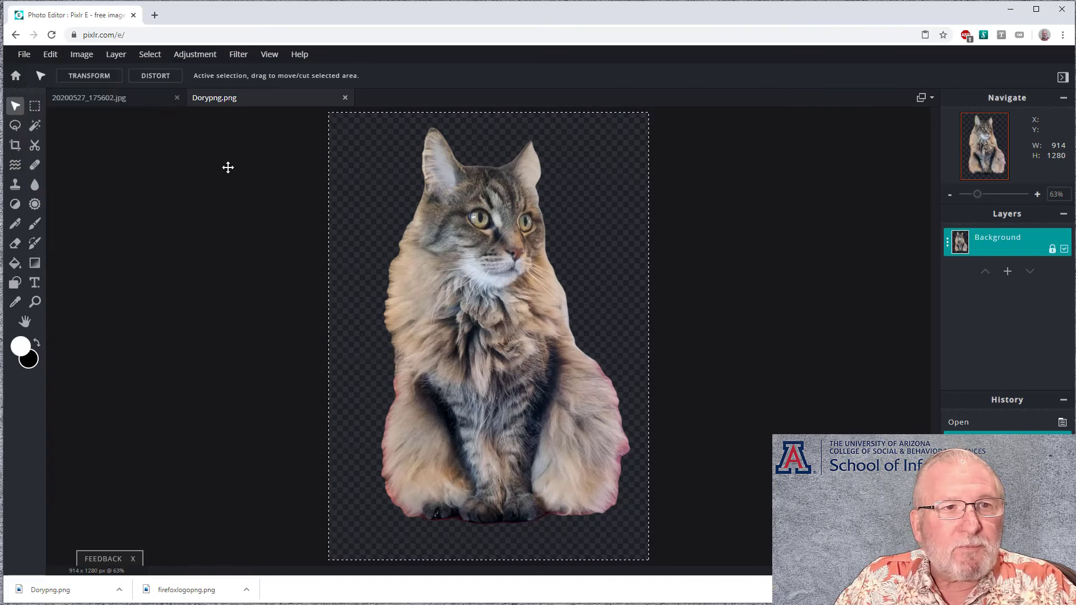
pyautogui.click(110, 100)
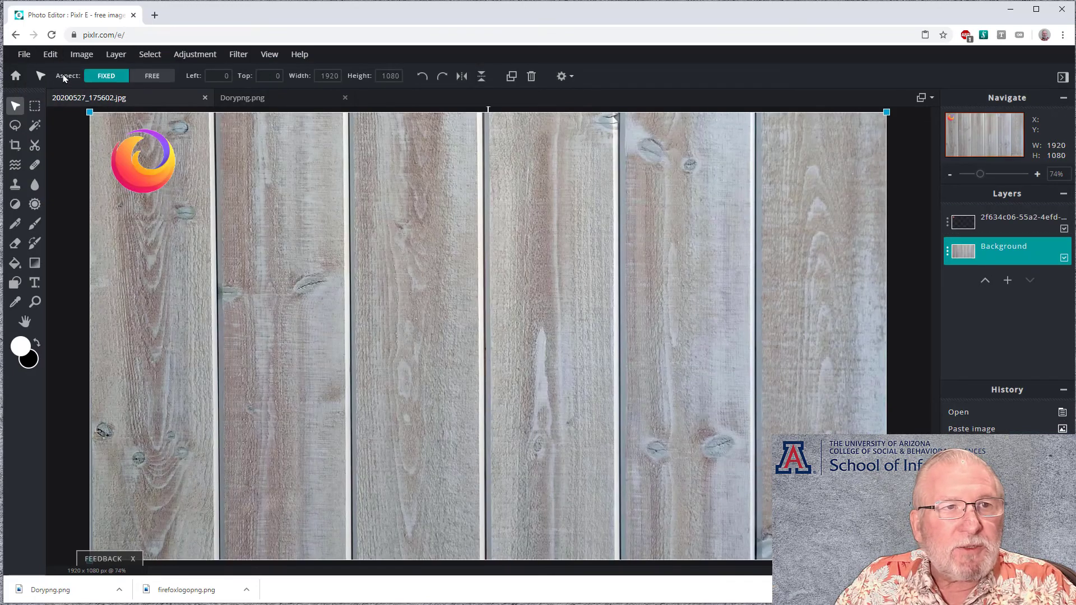
pyautogui.click(50, 55)
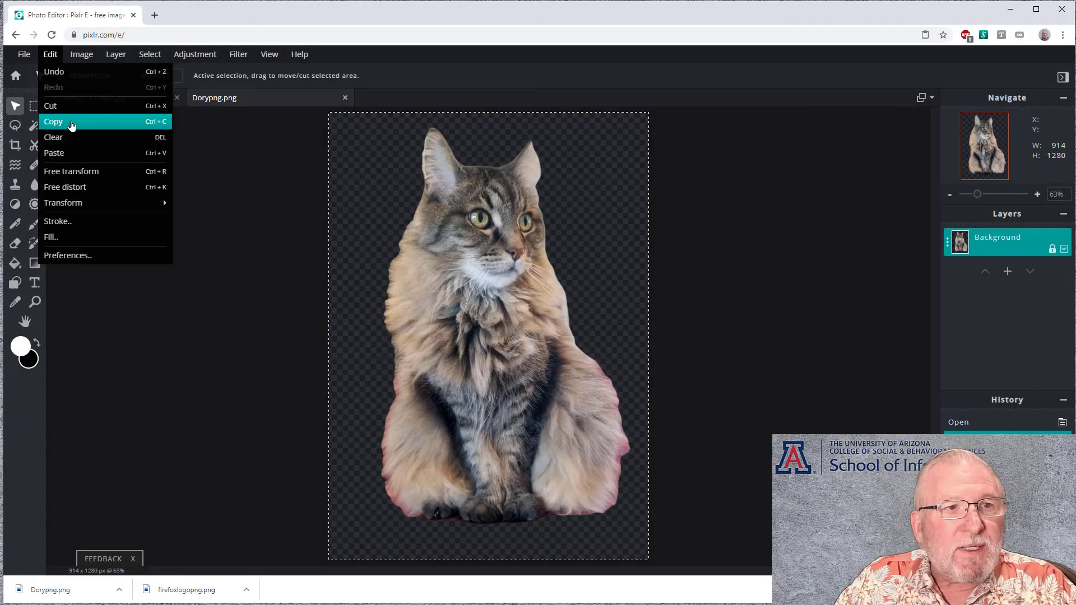
pyautogui.click(71, 123)
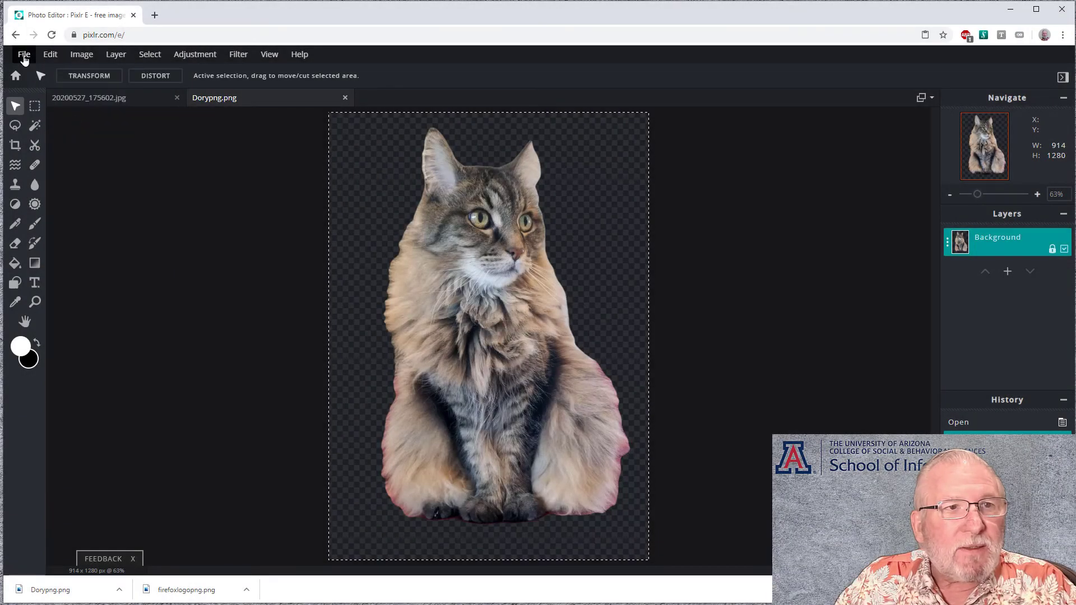
pyautogui.click(75, 98)
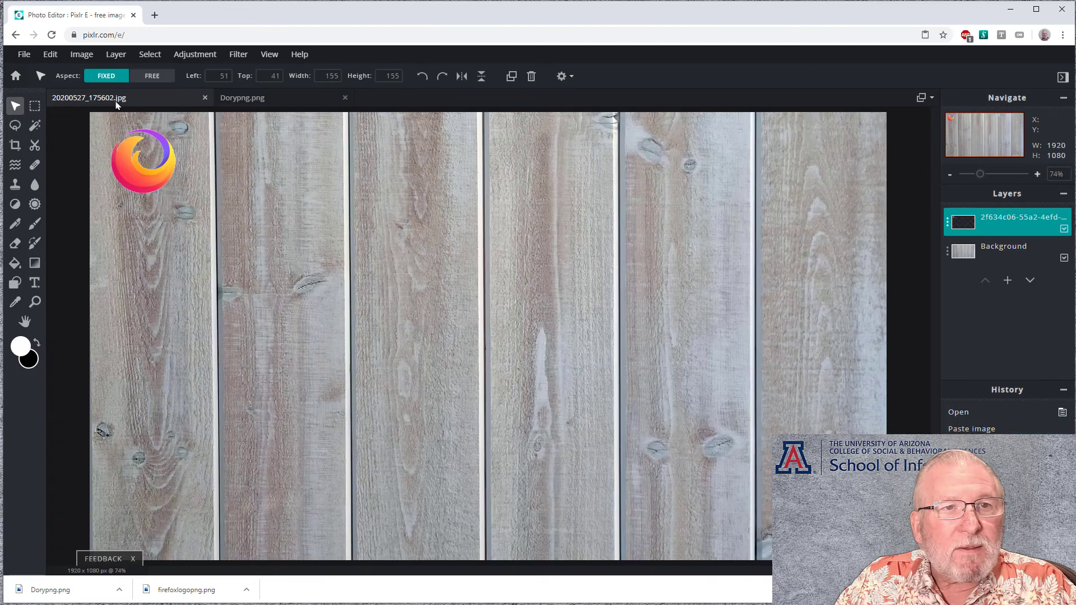
pyautogui.click(50, 55)
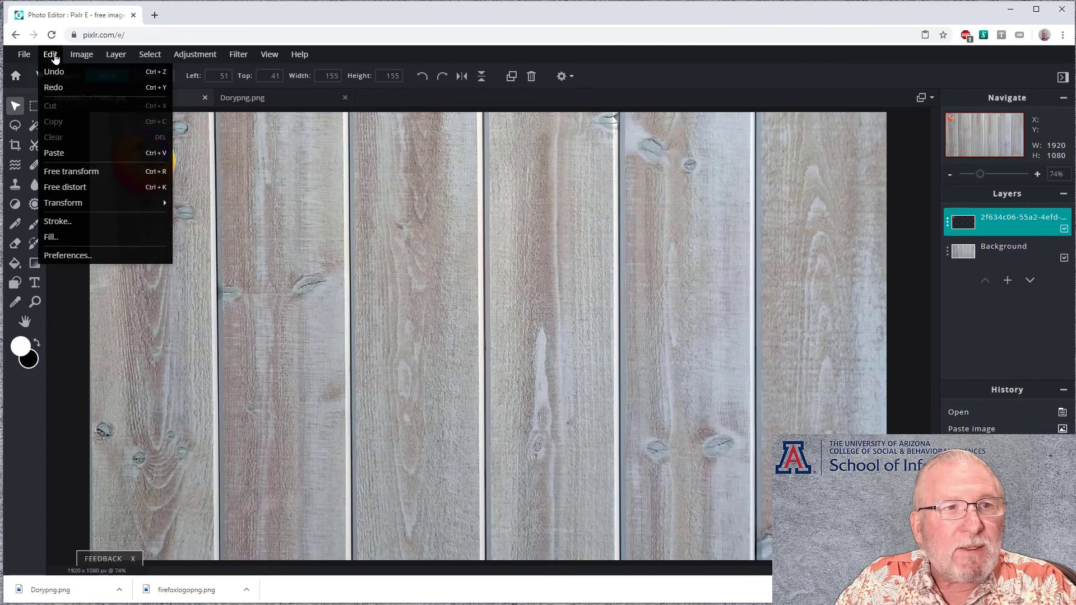
pyautogui.click(56, 153)
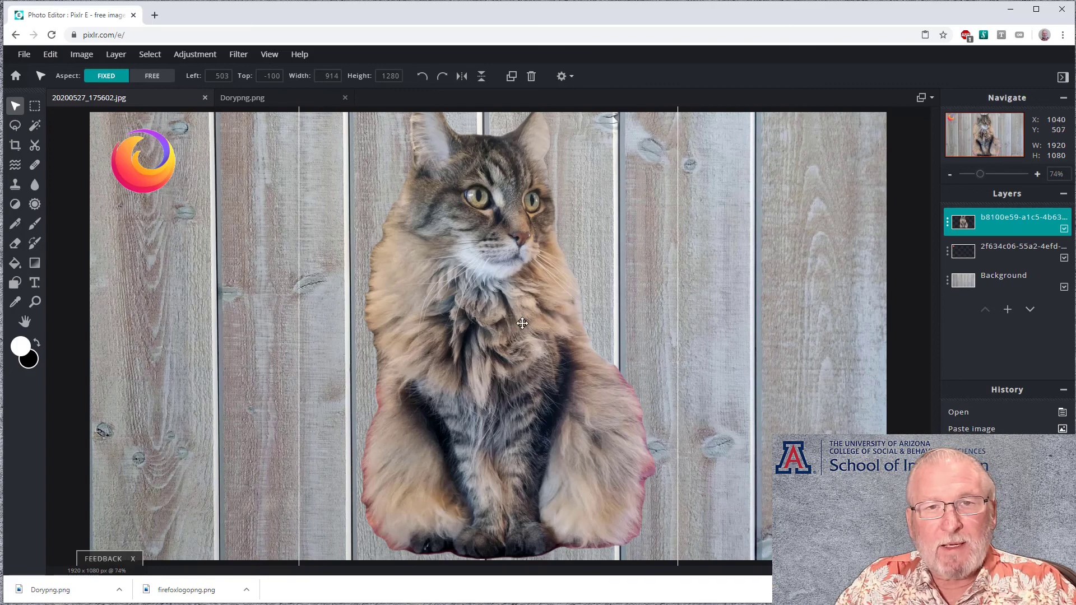
# - Nudge the pasted cat layer slightly right so it snaps to the horizontal center
pyautogui.moveTo(505, 316); pyautogui.dragTo(509, 317)
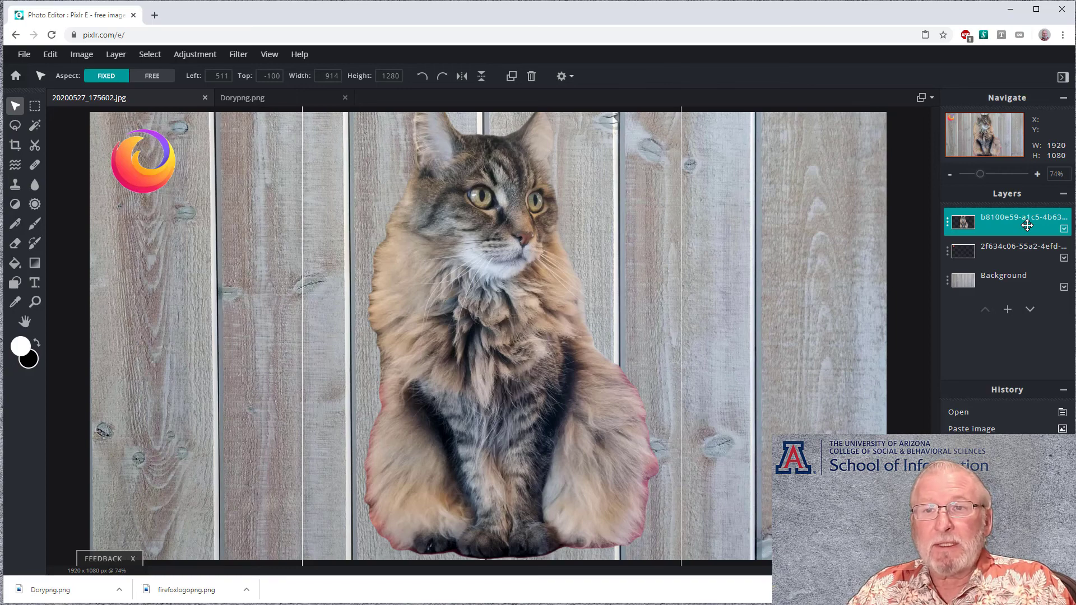
pyautogui.click(1006, 273)
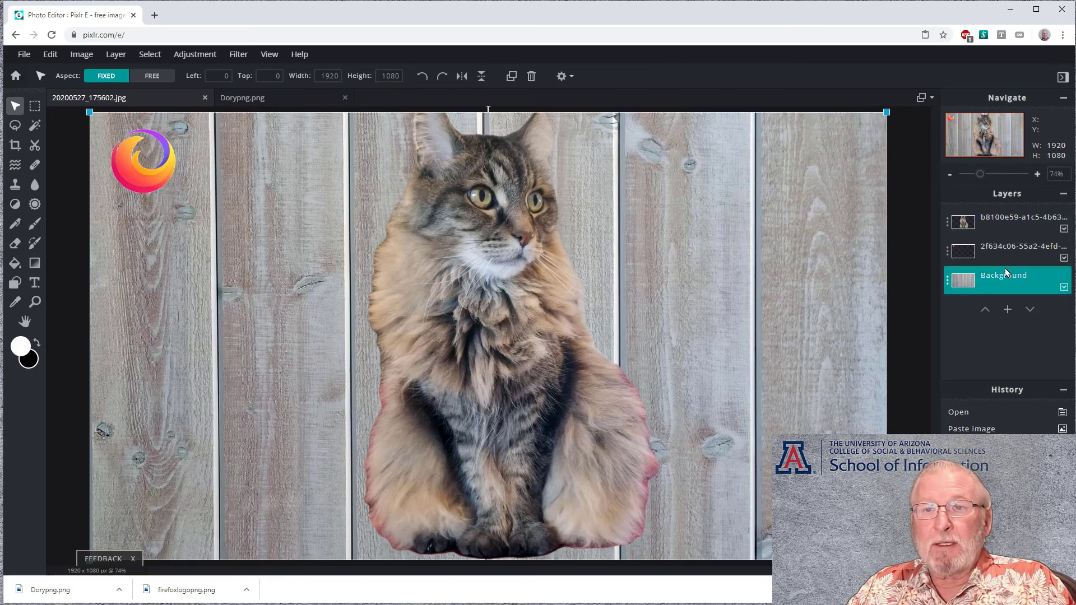
pyautogui.moveTo(1006, 273)
pyautogui.mouseDown()
pyautogui.moveTo(1016, 238)
pyautogui.moveTo(1007, 266)
pyautogui.mouseUp()
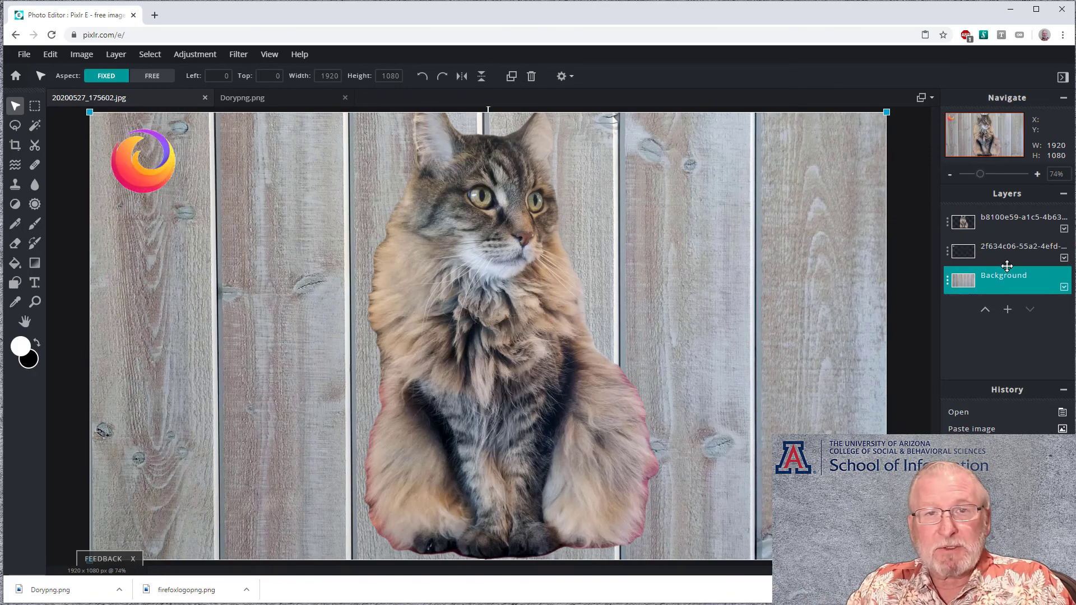